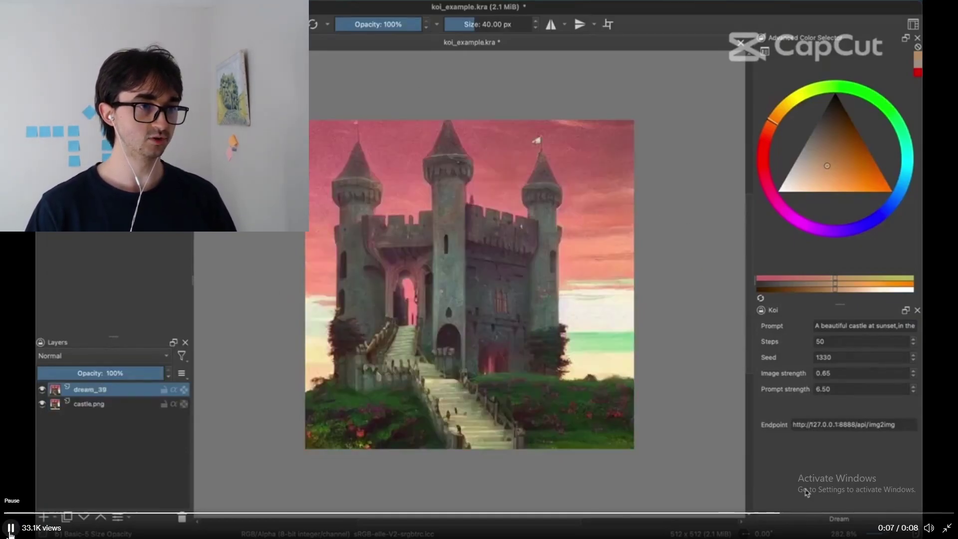
- Pause the Krita plugin demo video at 0:07 and exit full-screen playback
click(11, 528)
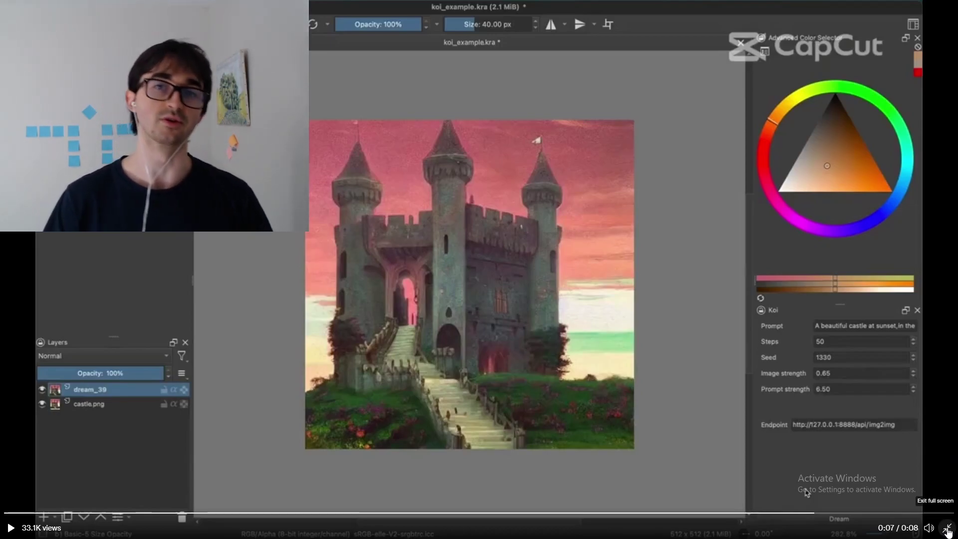
click(947, 529)
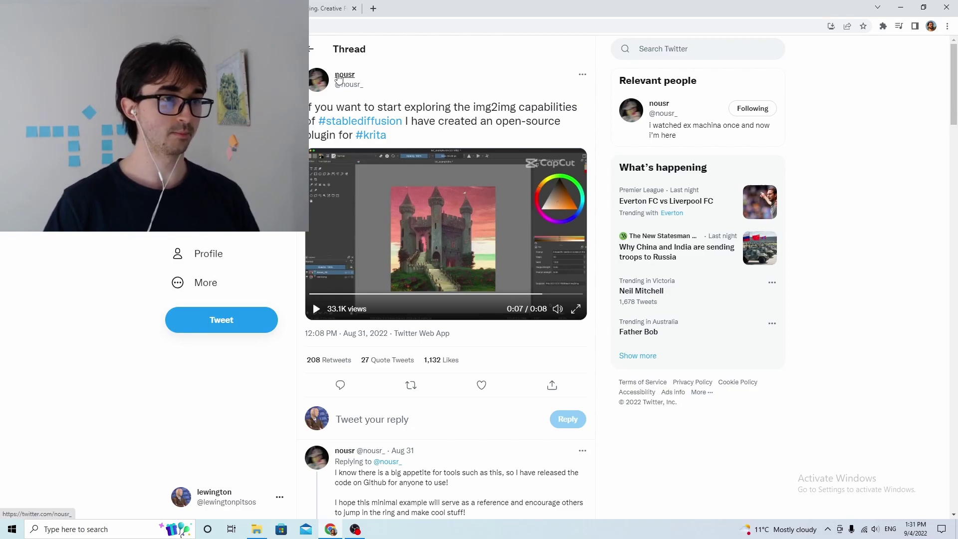
mouse_move(339, 79)
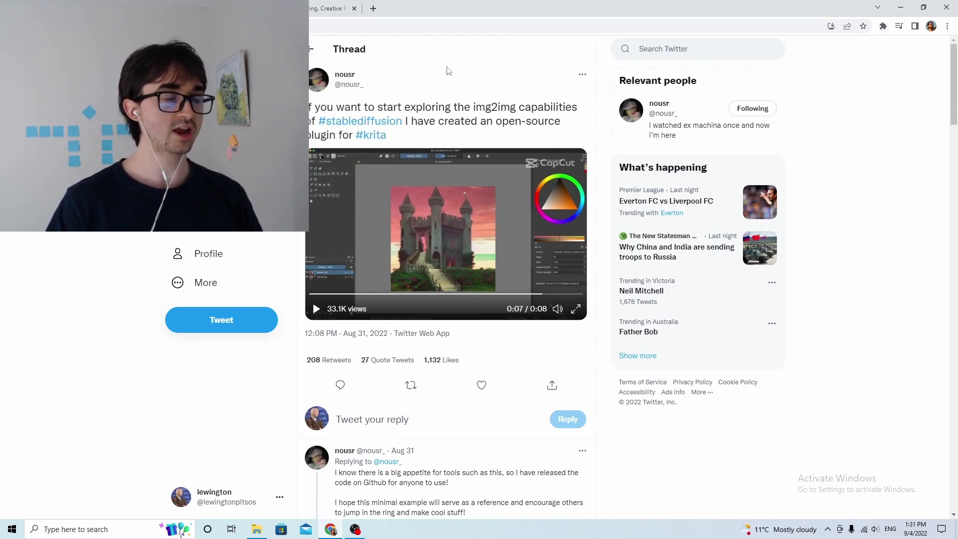
click(344, 9)
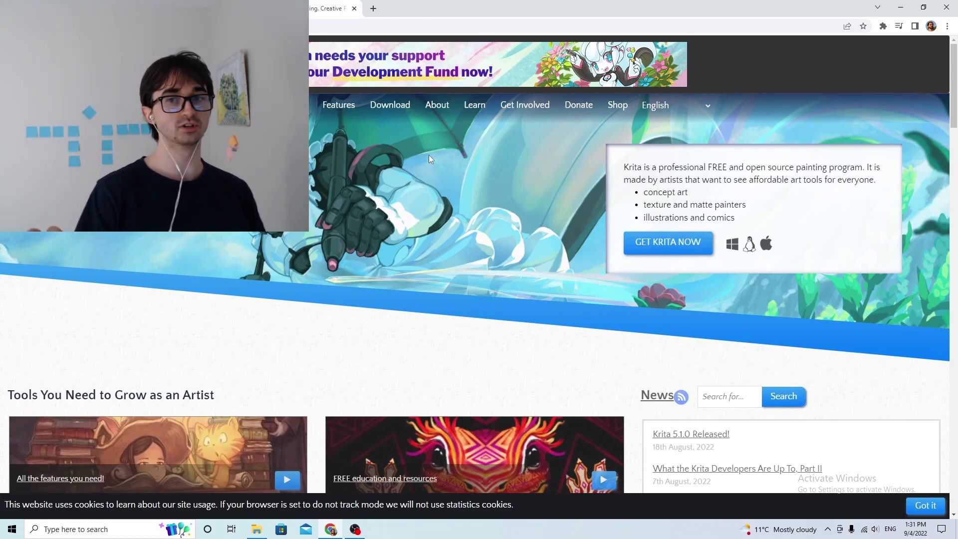
click(279, 9)
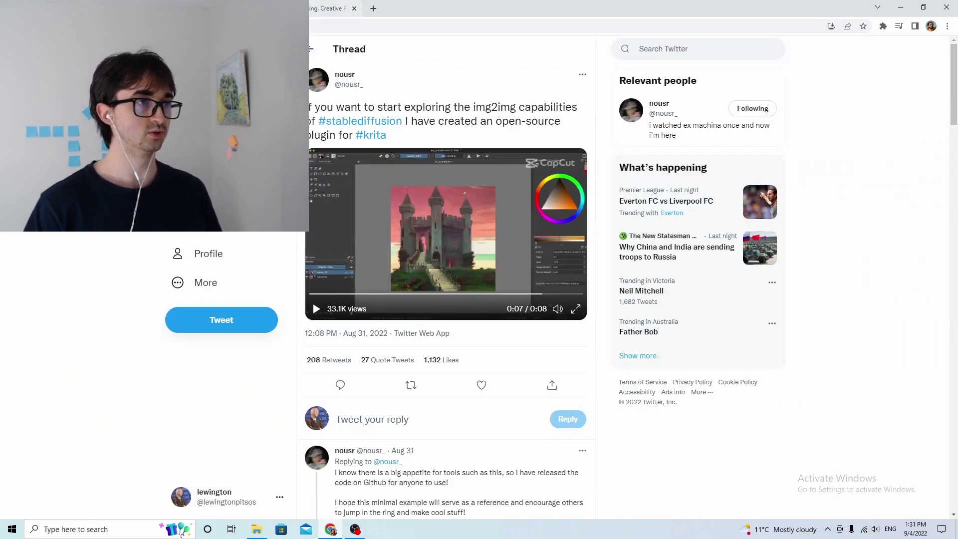
key(ctrl+Tab)
key(ctrl+shift+Tab)
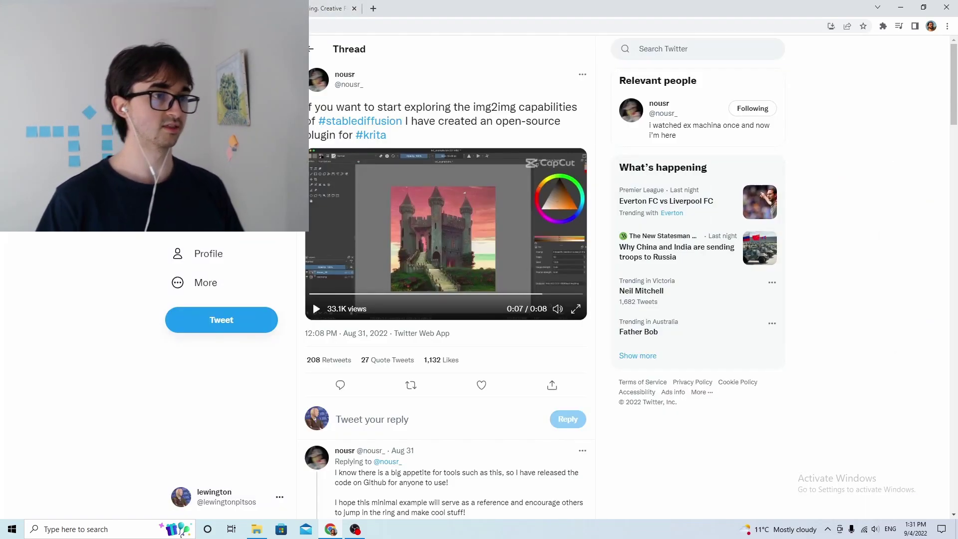
click(572, 304)
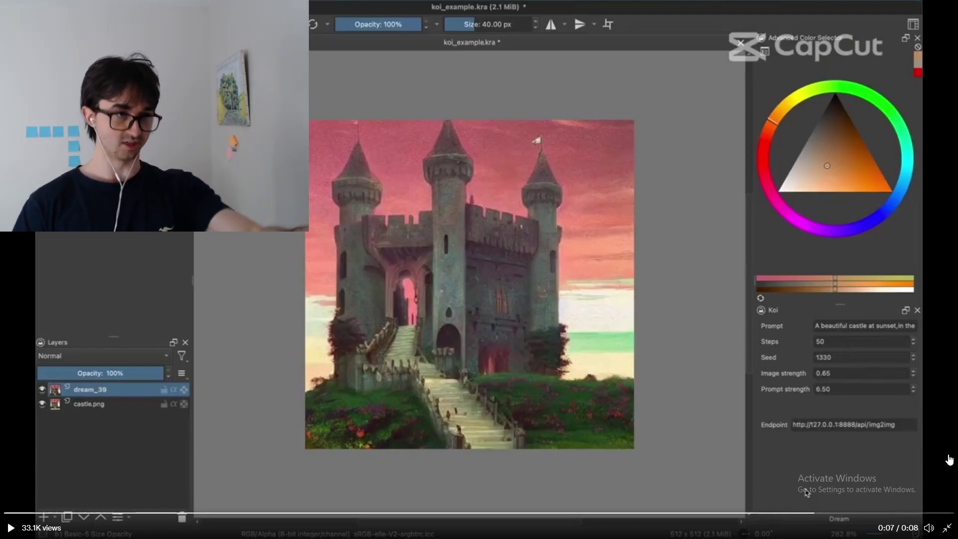
click(946, 527)
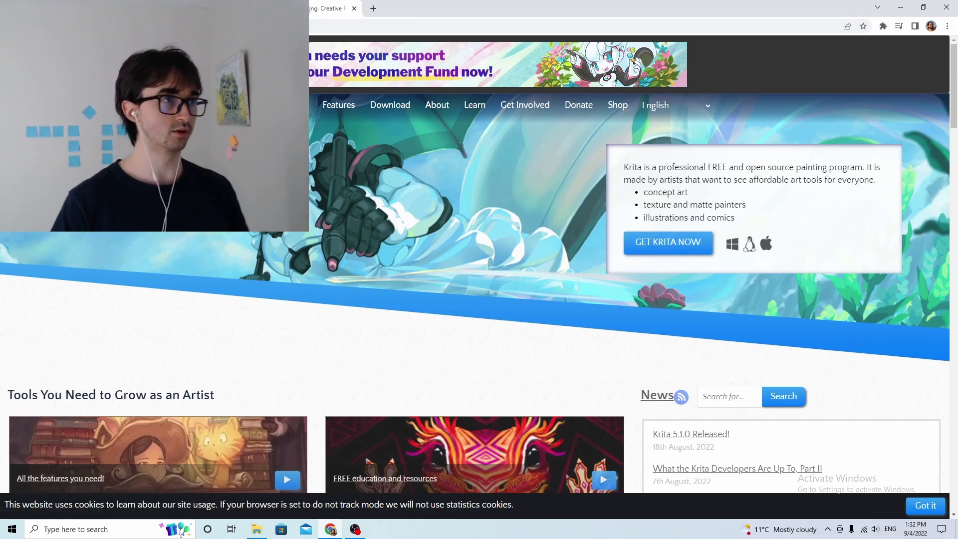
- Scroll the koi repository README to Installation and highlight the Step 1 pykrita instruction
click(301, 9)
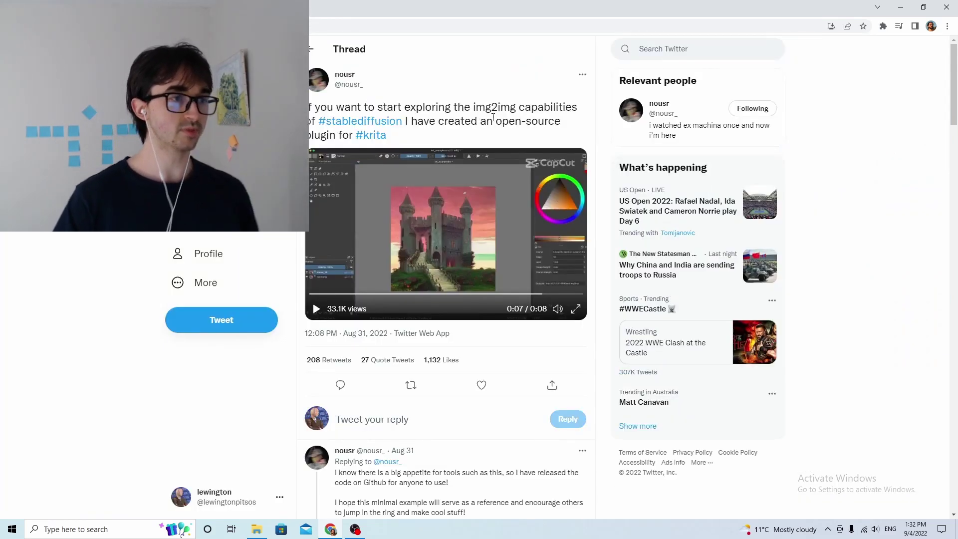
key(ctrl+Tab)
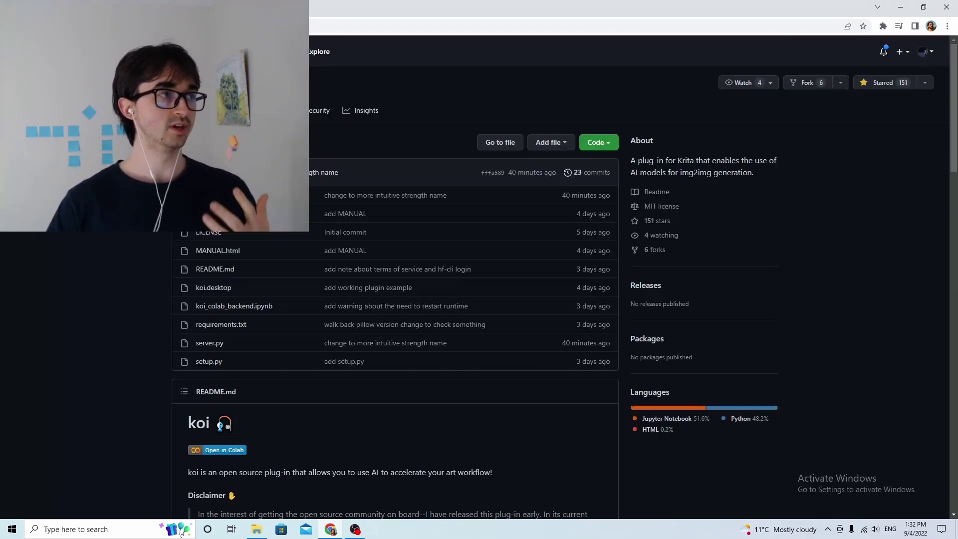
scroll(399, 171, down, 4)
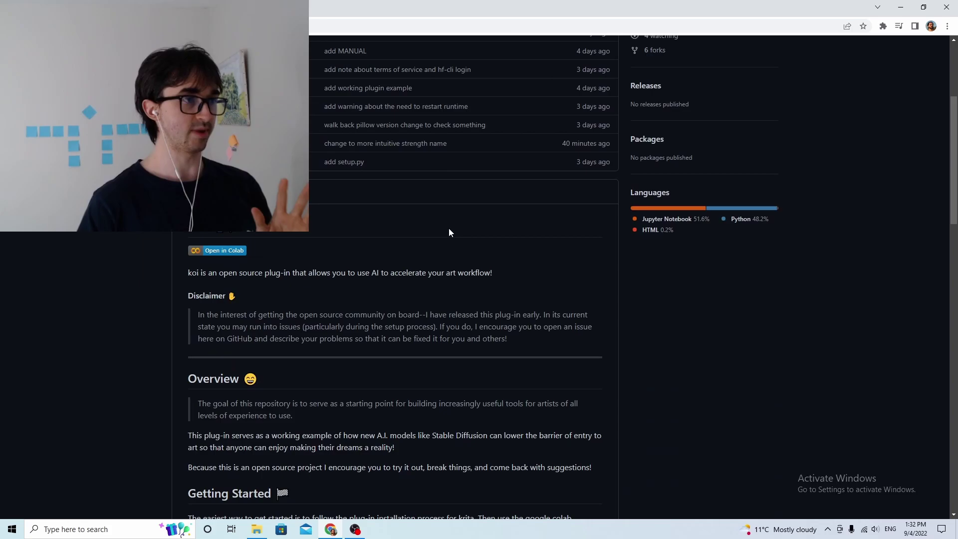
scroll(448, 228, down, 6)
scroll(447, 229, up, 2)
scroll(451, 231, up, 8)
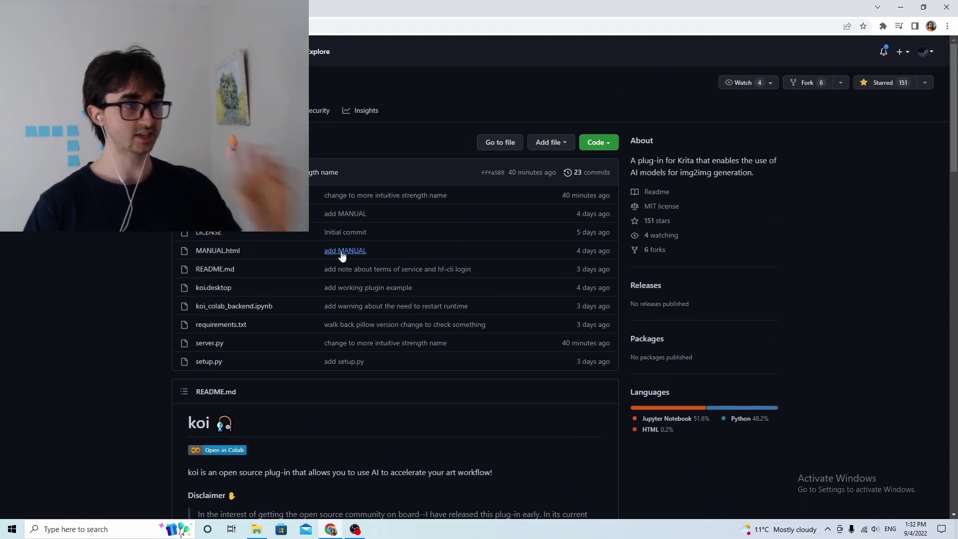
scroll(339, 252, down, 3)
scroll(341, 250, up, 2)
scroll(342, 250, down, 2)
scroll(342, 252, down, 5)
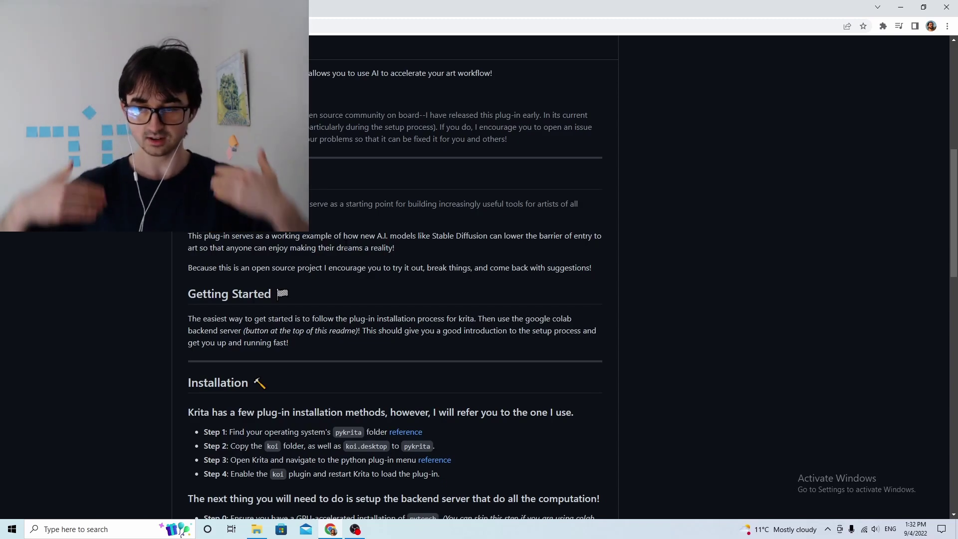
scroll(205, 305, down, 3)
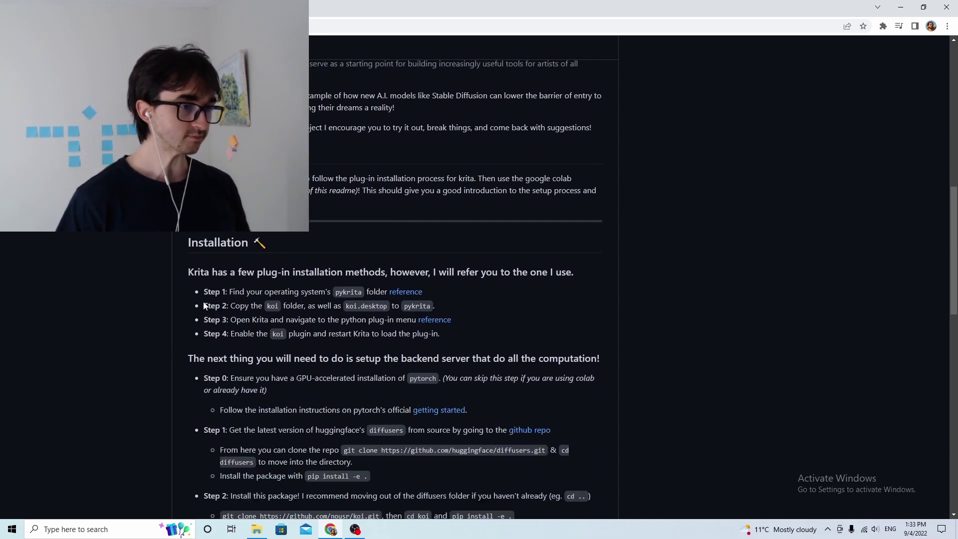
drag(223, 283, 373, 282)
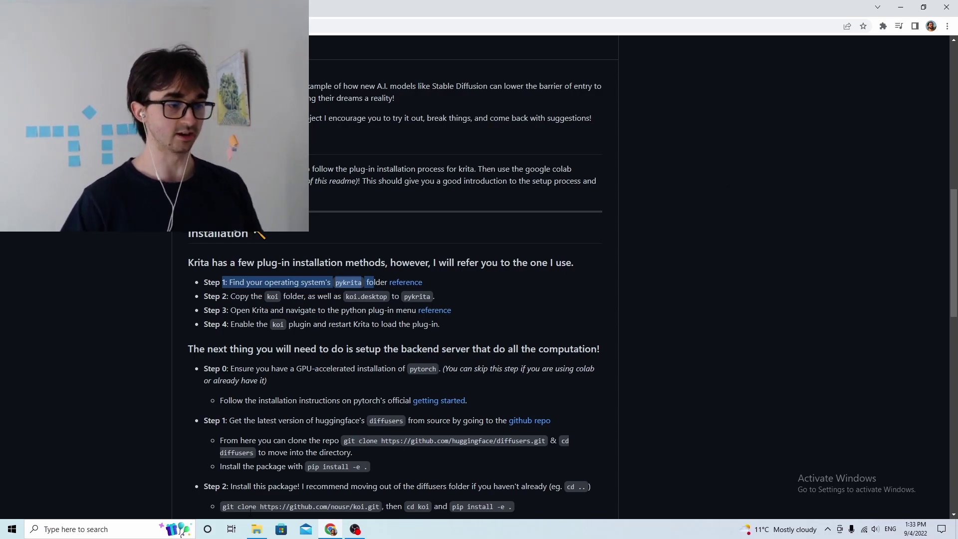
- Bring File Explorer forward, maximize it, and open Local Disk (C:)
click(256, 529)
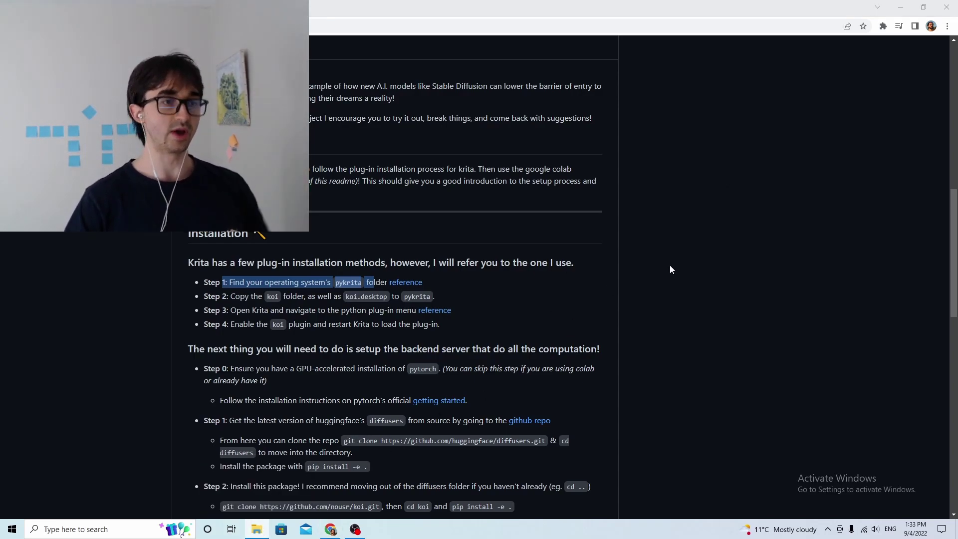
drag(818, 107, 332, 151)
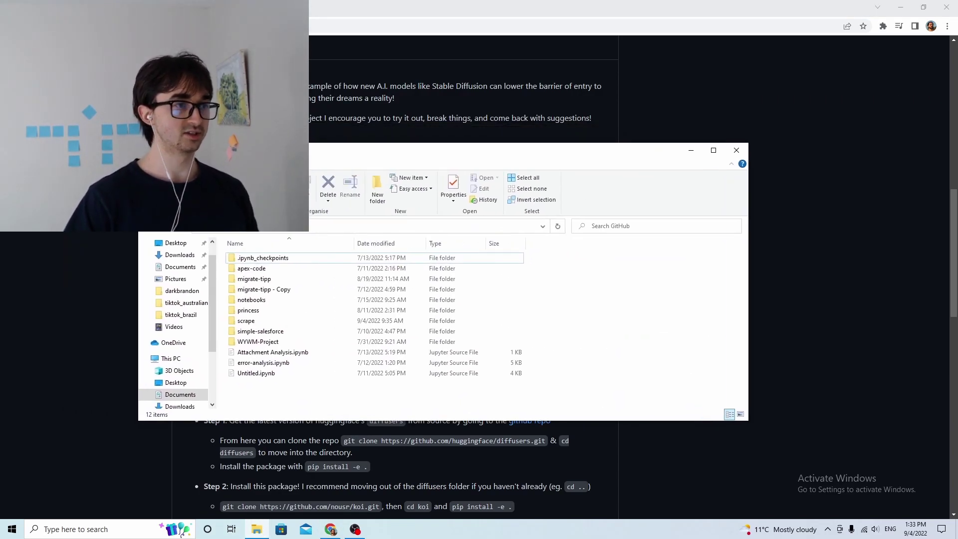
double_click(374, 151)
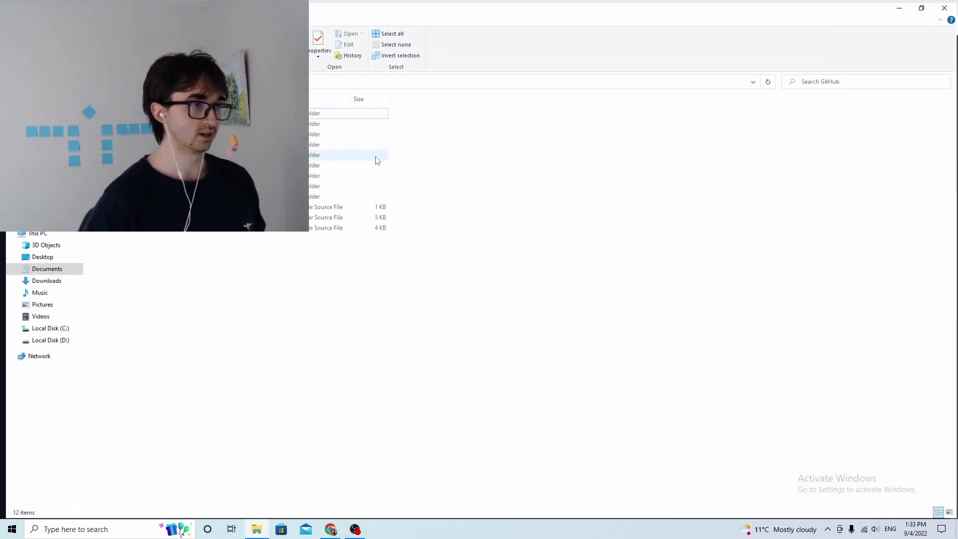
click(40, 341)
click(40, 328)
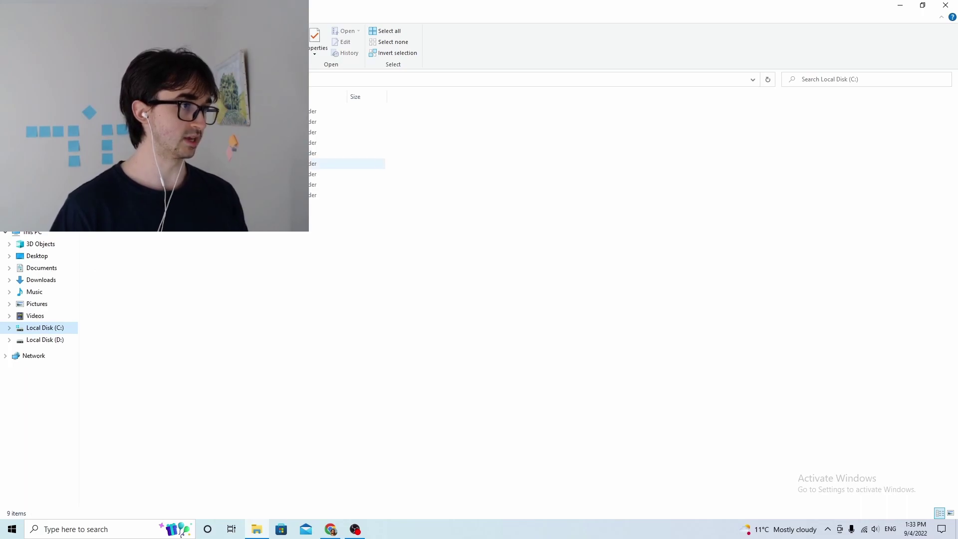
- Navigate through Program Files > Krita (x64) > share > krita into the pykrita folder
double_click(124, 153)
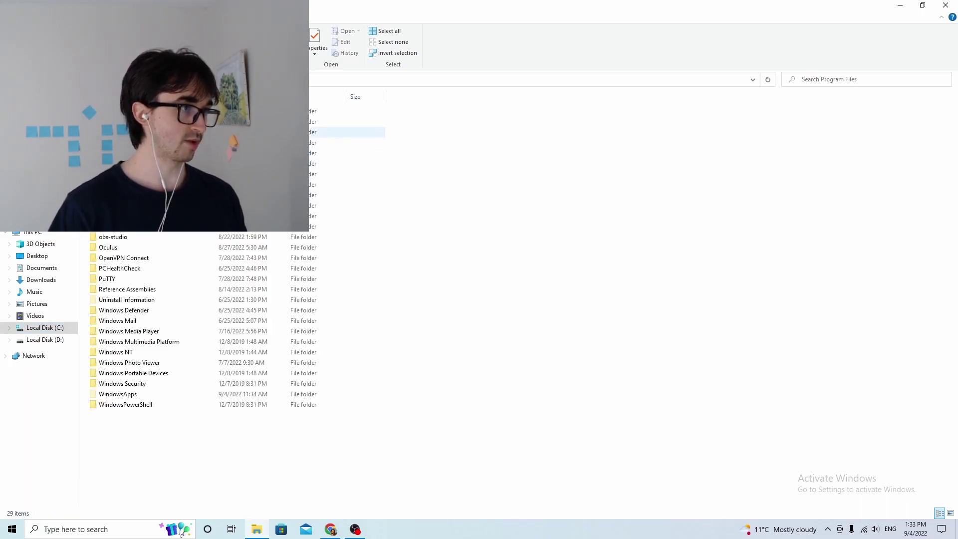
double_click(125, 184)
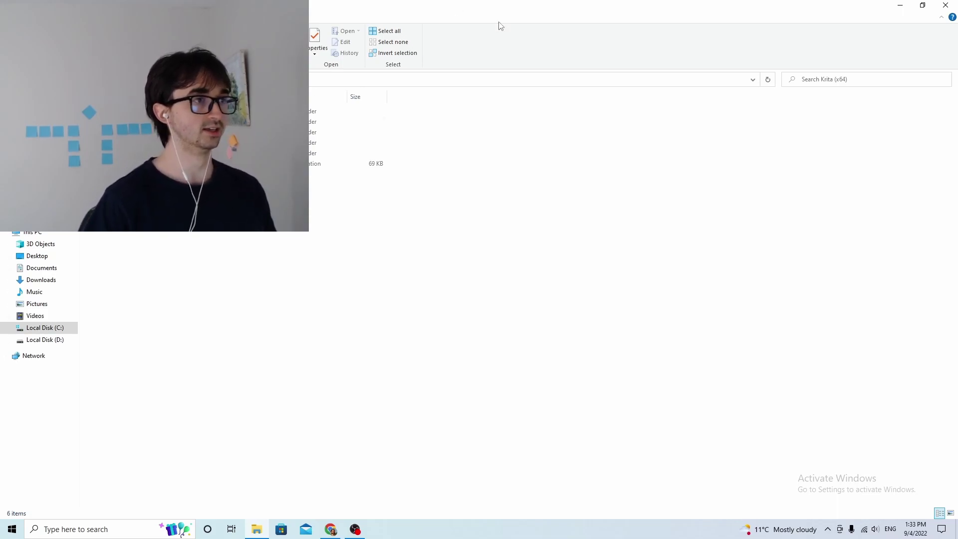
click(837, 79)
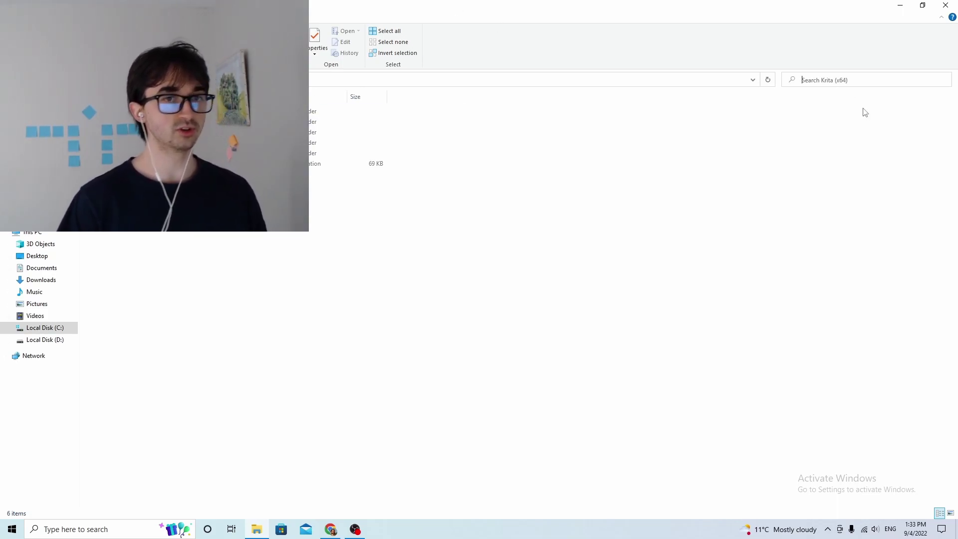
click(685, 147)
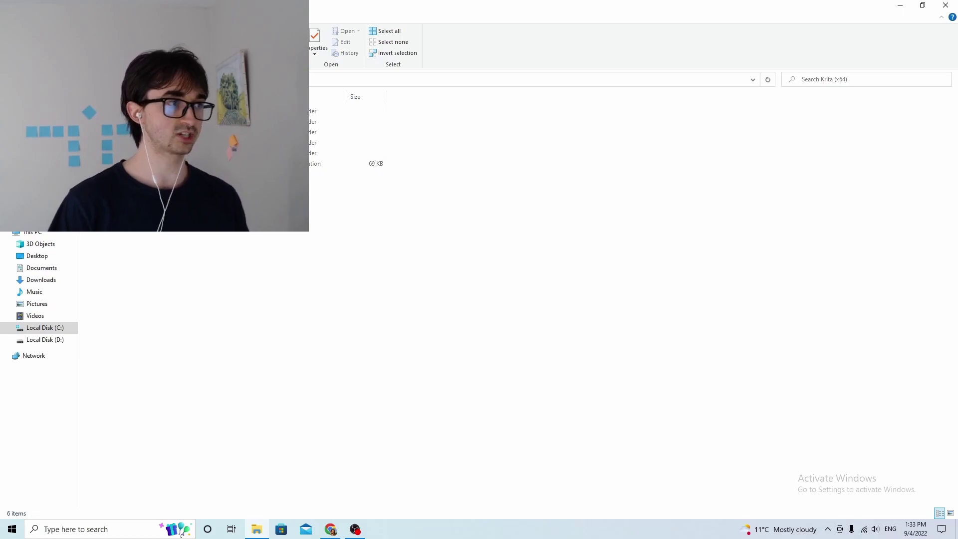
double_click(150, 143)
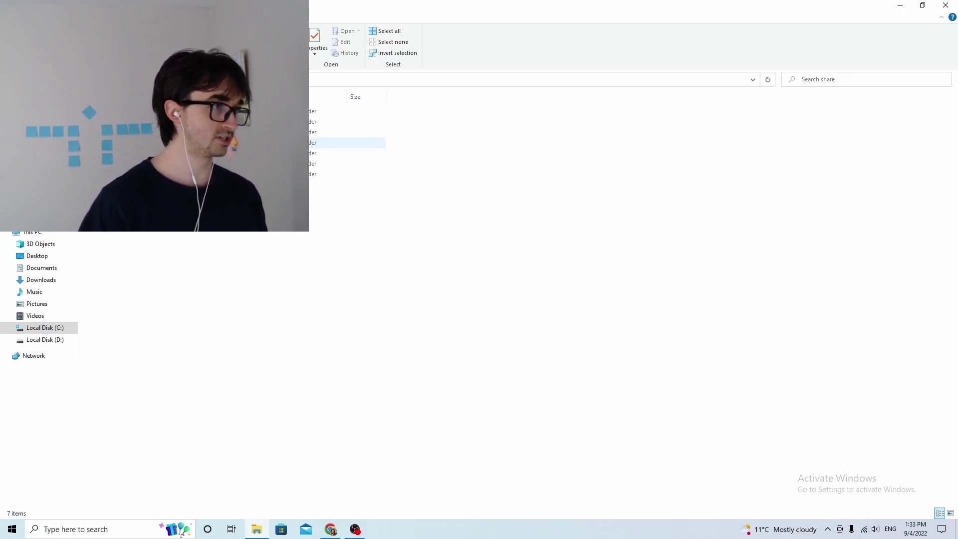
double_click(195, 153)
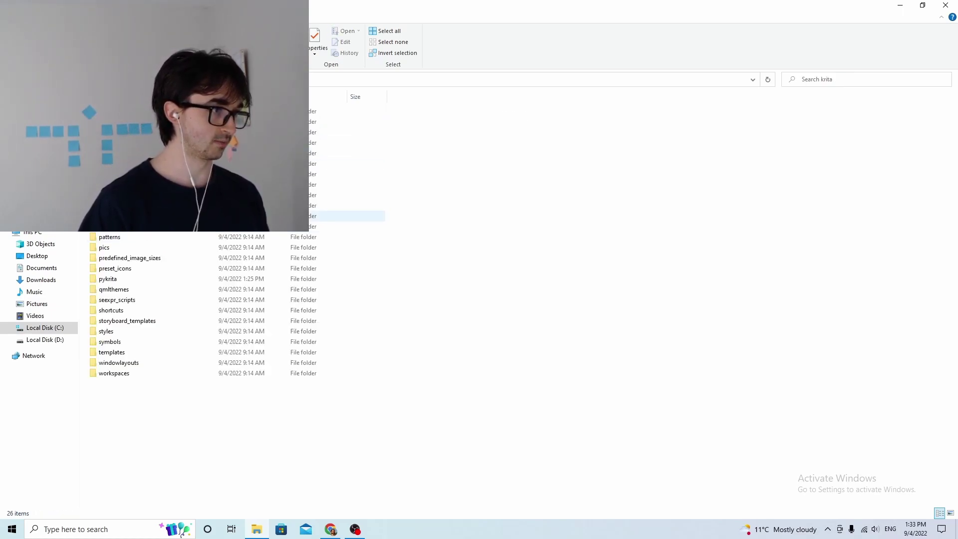
double_click(143, 280)
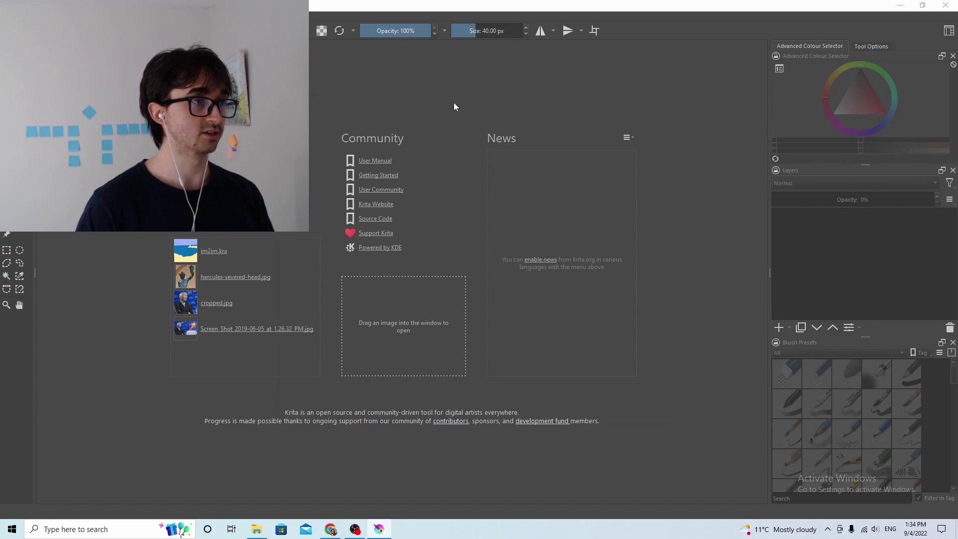
- Show Krita's Python Plugin Manager page and scroll through the installed plugins list
scroll(324, 389, down, 1)
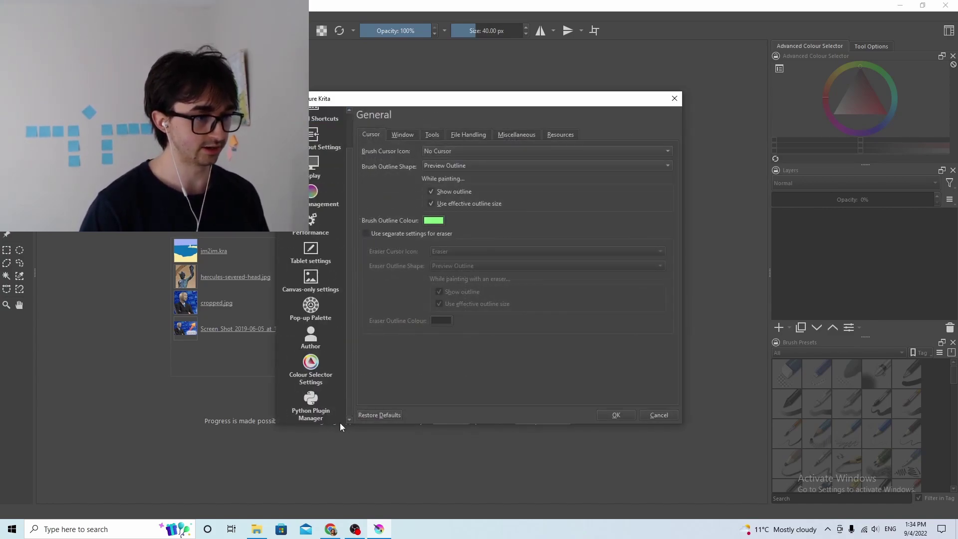
click(313, 413)
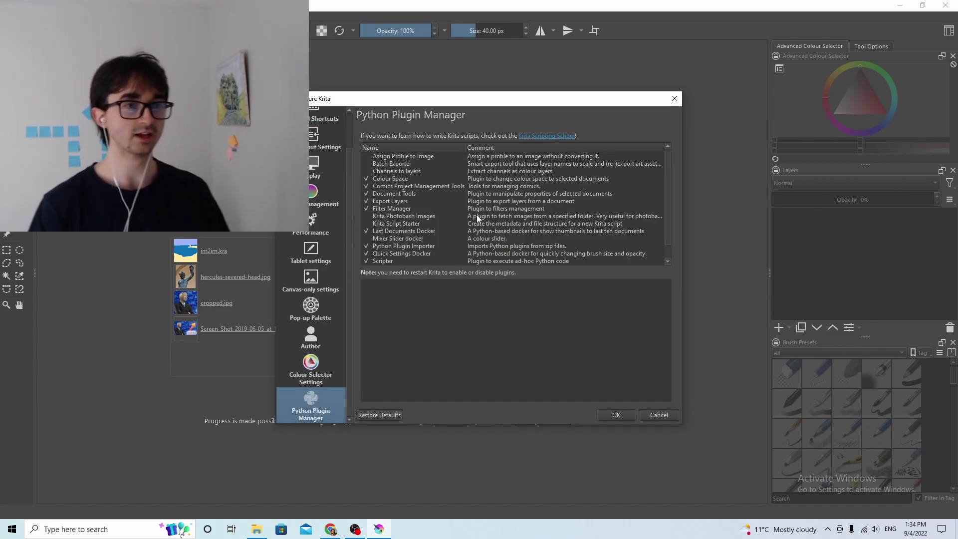
scroll(459, 184, down, 1)
scroll(453, 187, up, 1)
scroll(460, 204, down, 2)
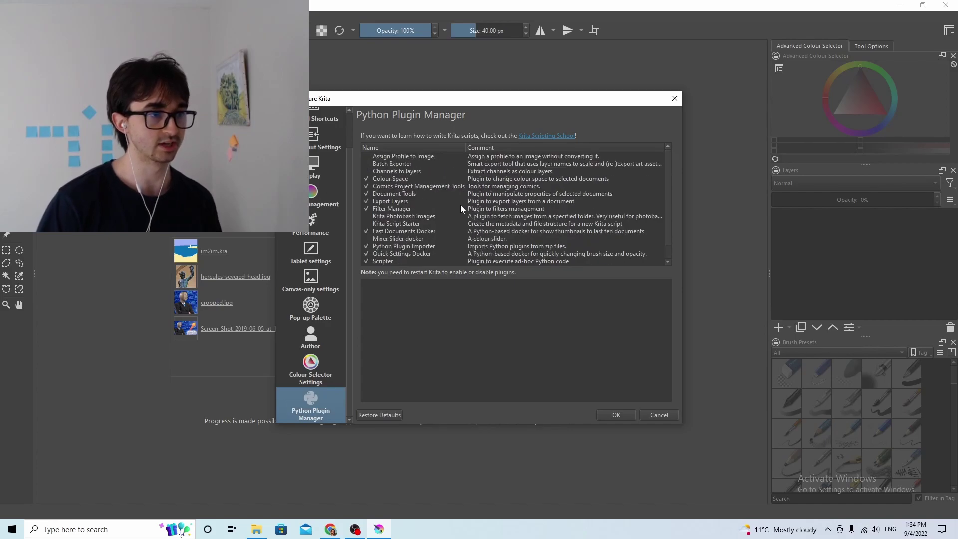
scroll(449, 203, up, 2)
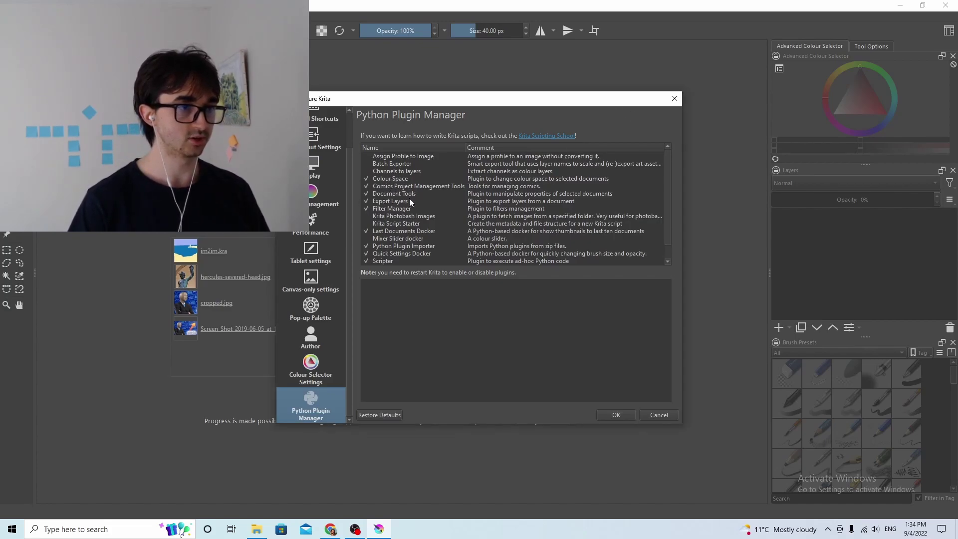
- Bring the pykrita folder window forward, restore it to a smaller size, then maximize it again
click(256, 529)
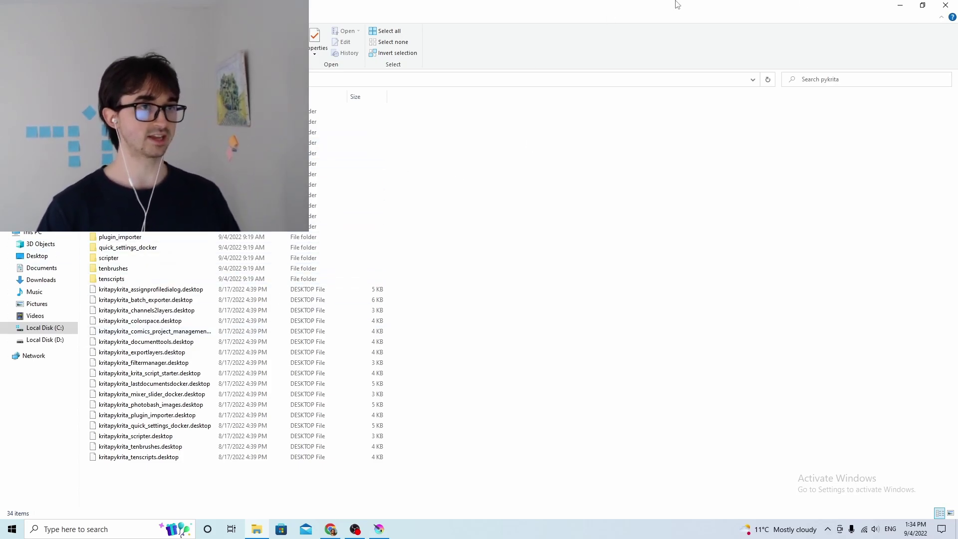
key(super+Down)
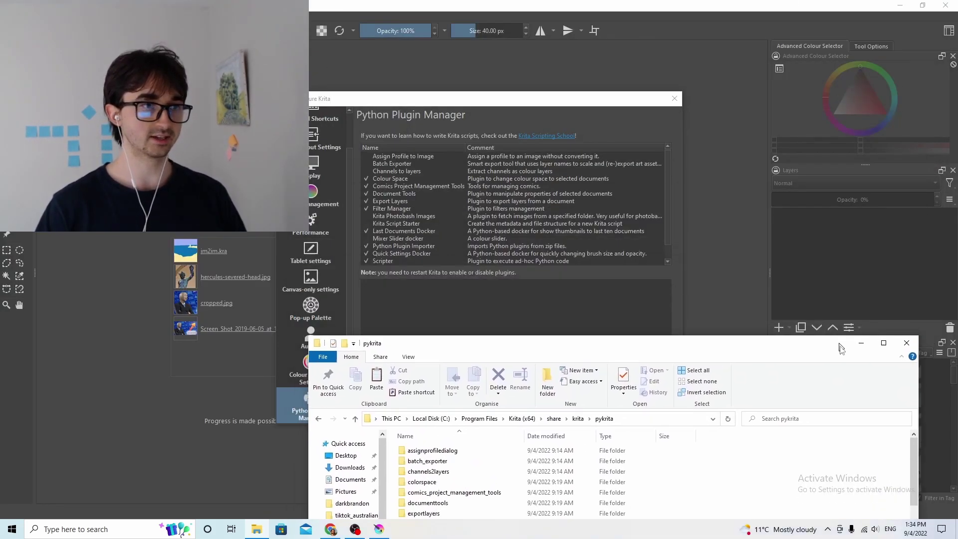
key(super+Up)
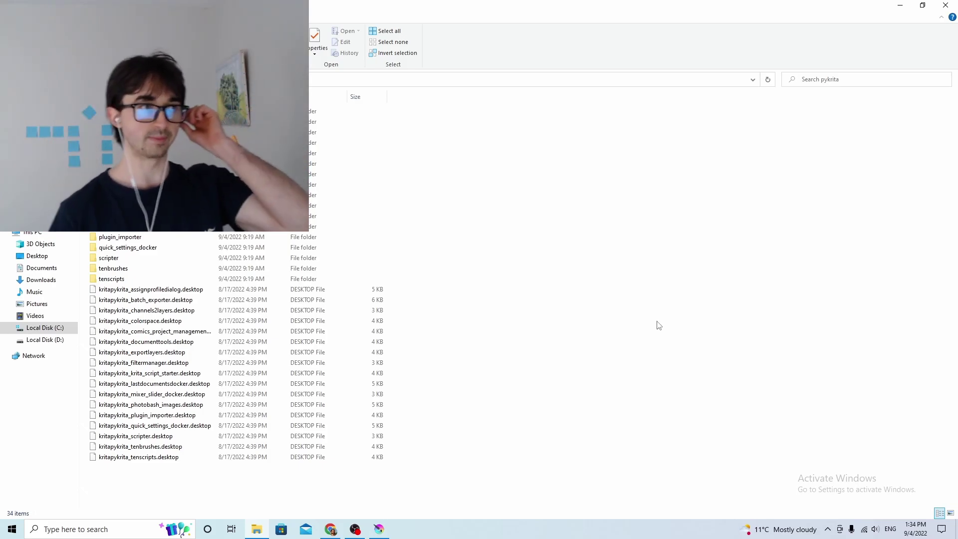
- In the koi README, select the Step 1 and Step 2 installation lines, then clear the selection
key(alt+Tab)
triple_click(184, 231)
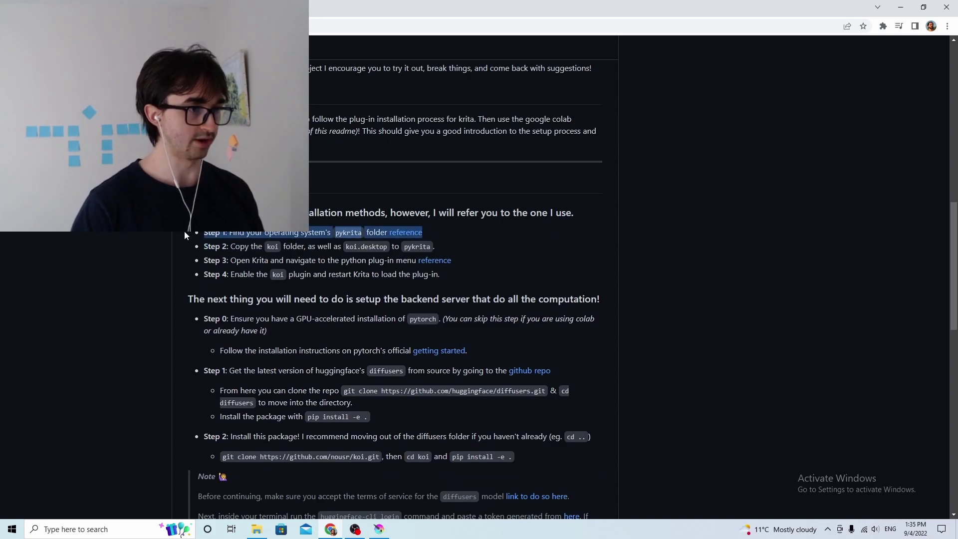
mouse_move(230, 246)
mouse_down()
mouse_move(301, 260)
mouse_move(463, 247)
mouse_move(235, 246)
mouse_up()
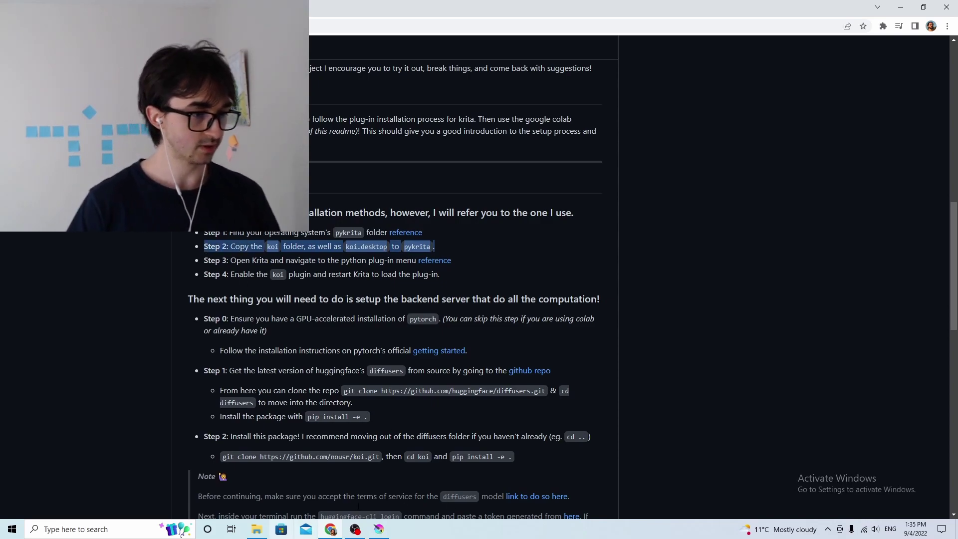
click(771, 383)
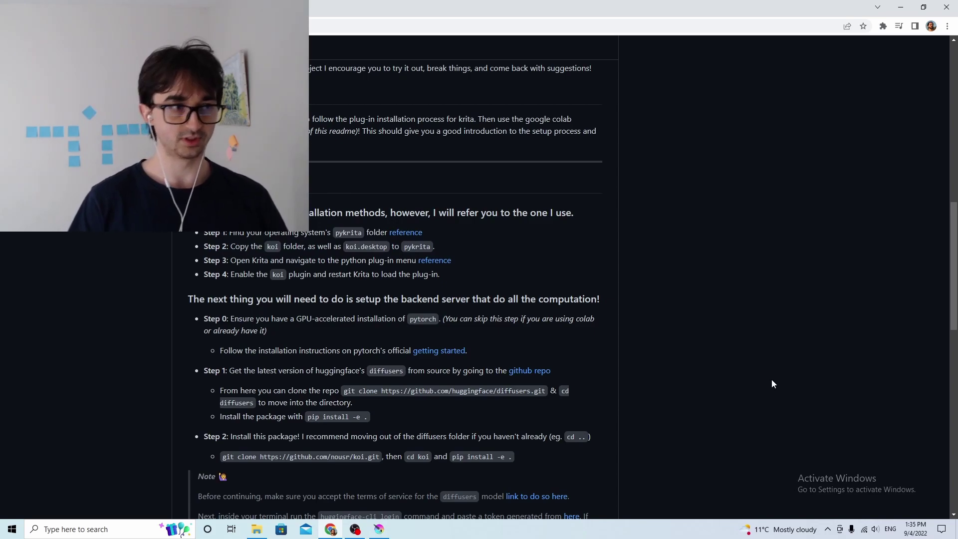
scroll(746, 312, up, 12)
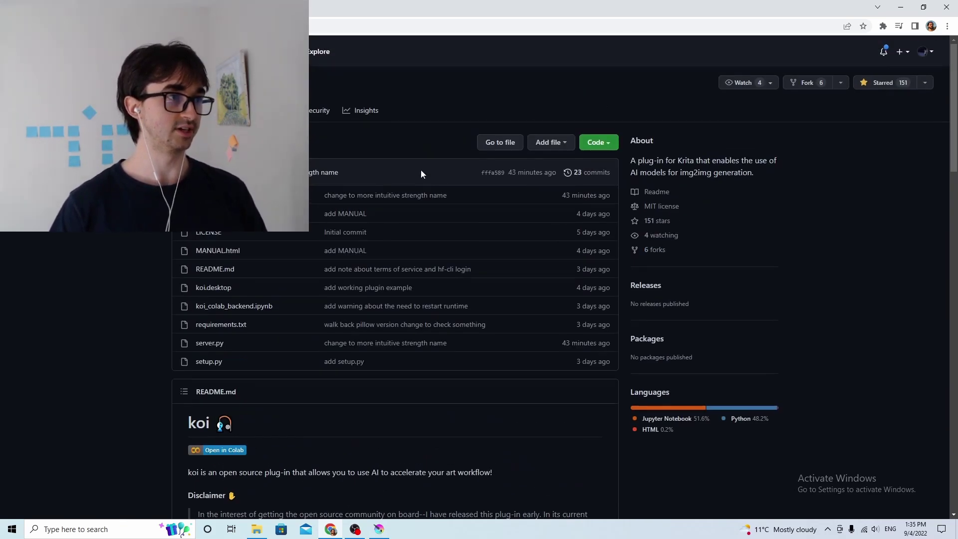
scroll(741, 408, down, 10)
- Launch GitHub Desktop by searching 'git' from the Start menu
key(super)
text(git)
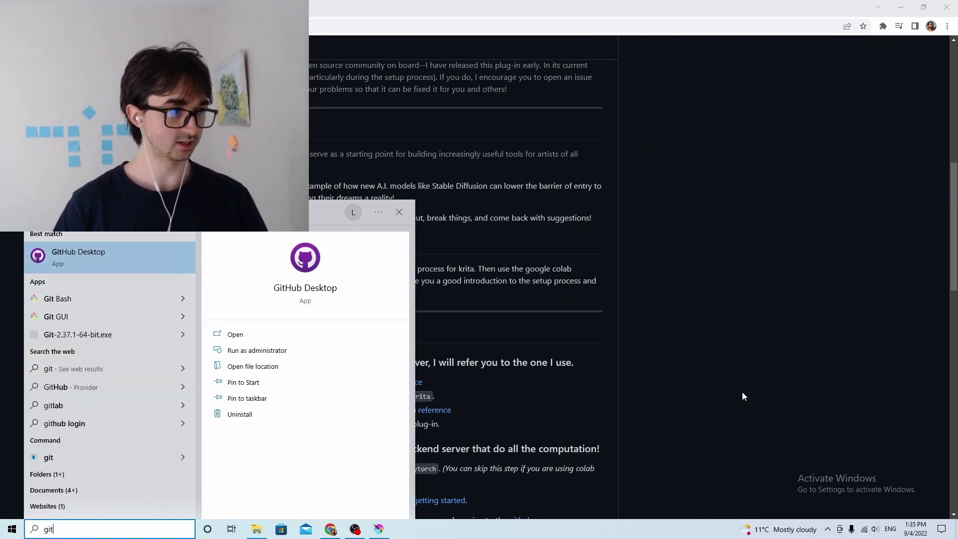
key(Return)
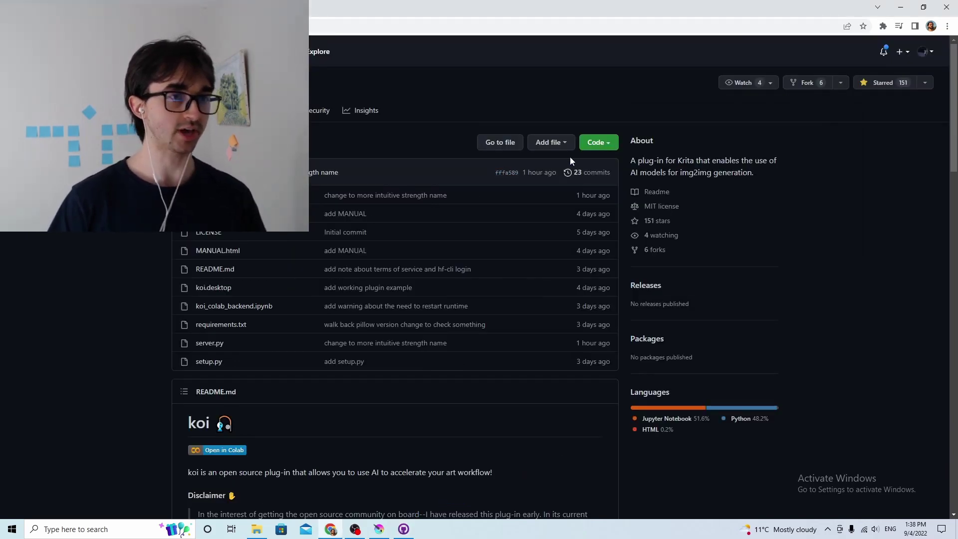
- Copy the koi repository's HTTPS clone URL from the Code menu, after viewing the CLI and SSH options
click(598, 145)
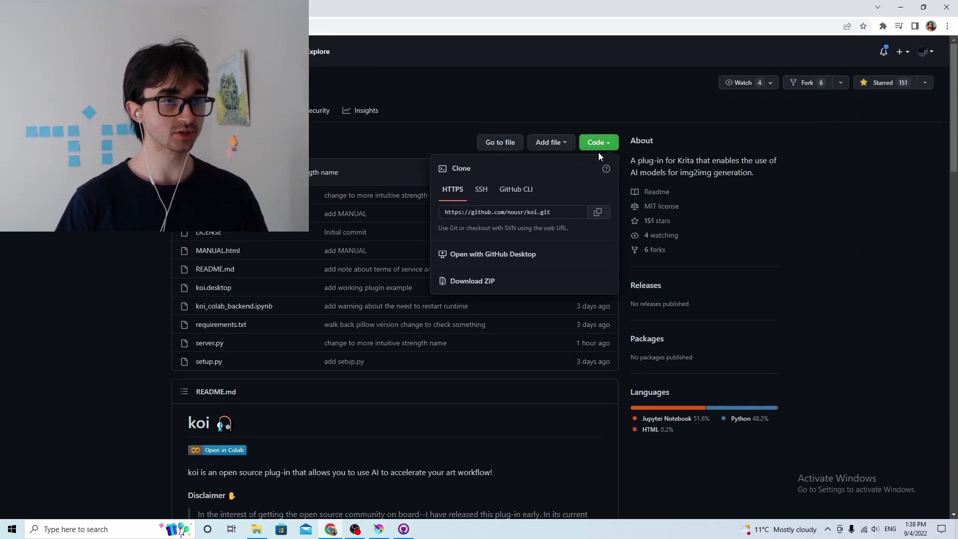
click(597, 212)
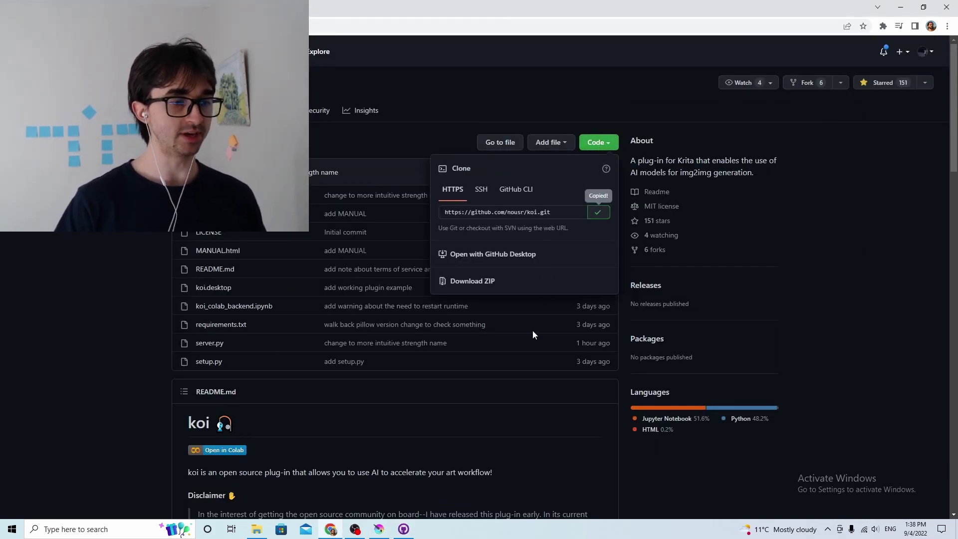
click(509, 195)
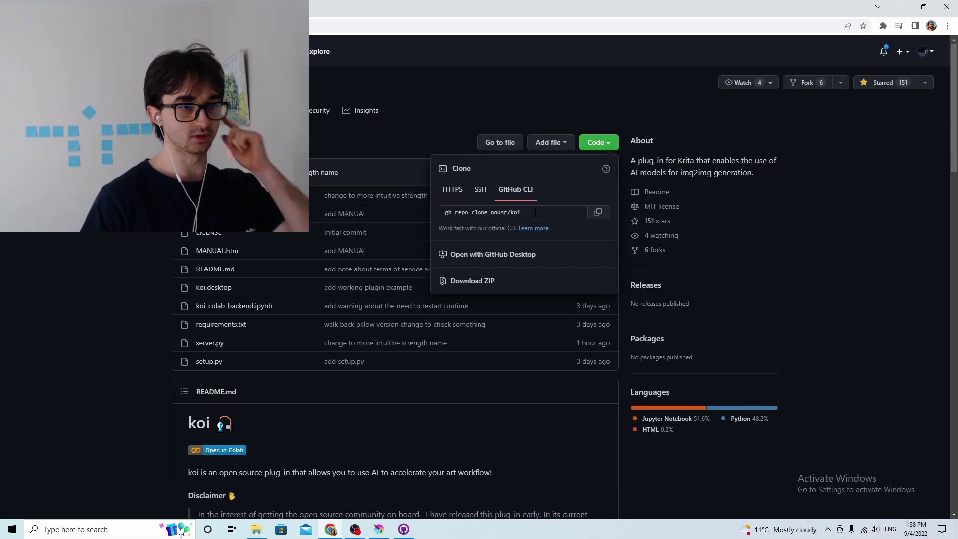
click(480, 190)
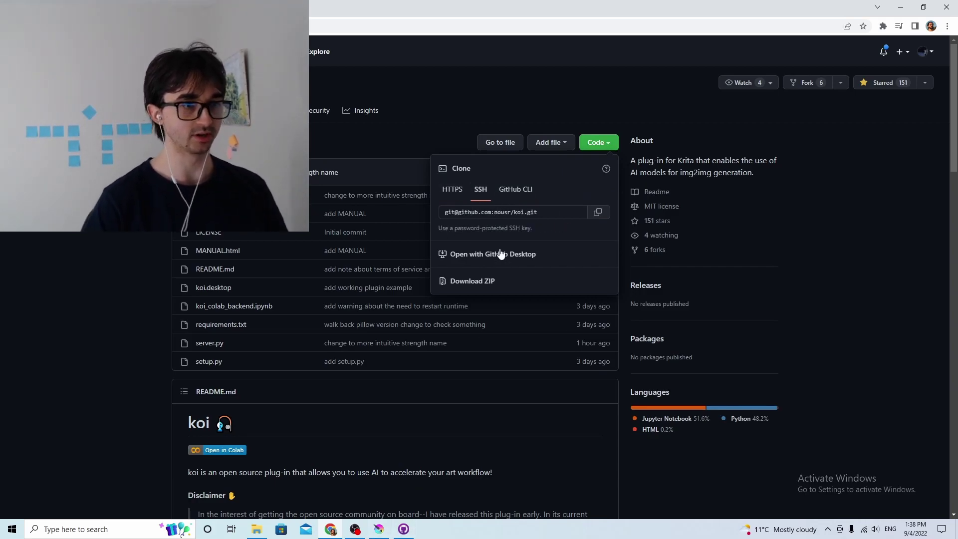
click(446, 192)
click(597, 212)
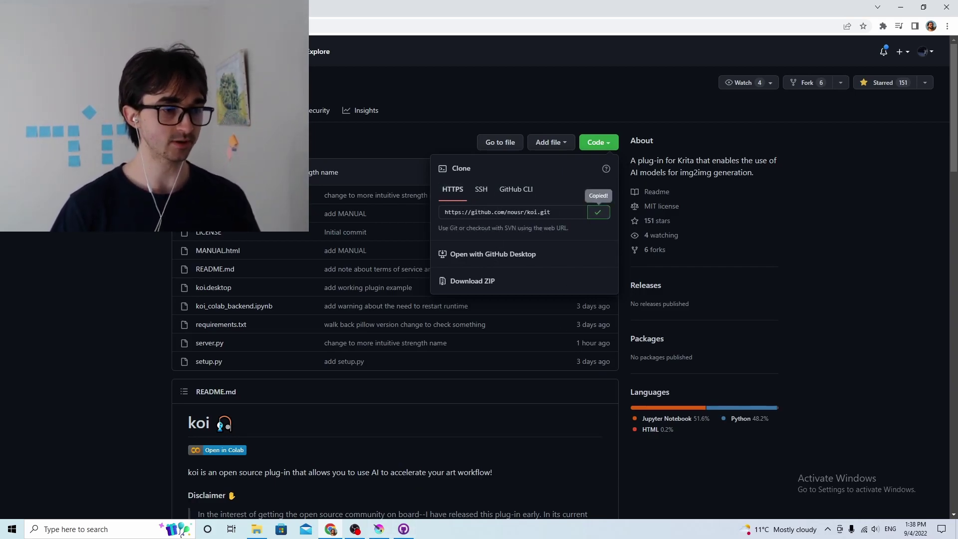
- Clone the koi repository URL into Documents\GitHub with GitHub Desktop, then close the app
click(403, 528)
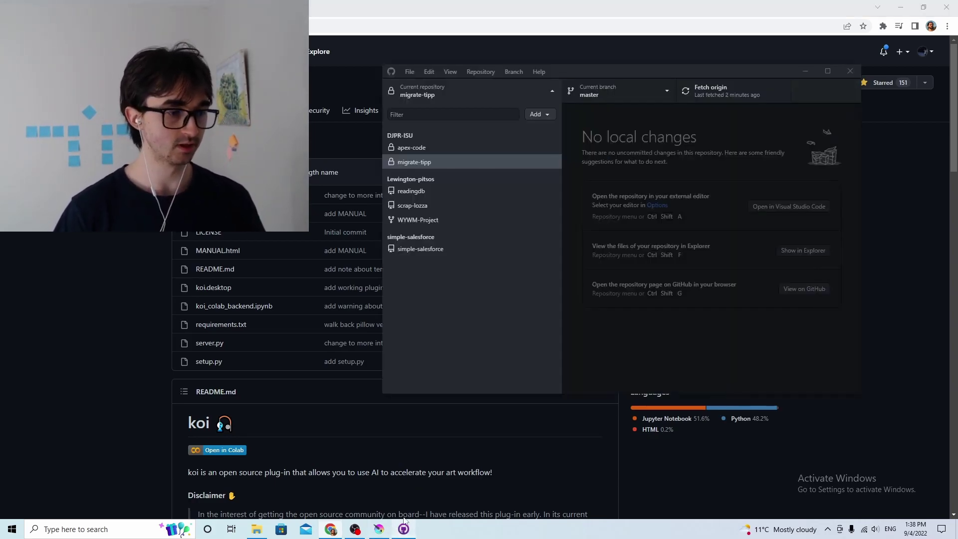
click(409, 72)
click(443, 121)
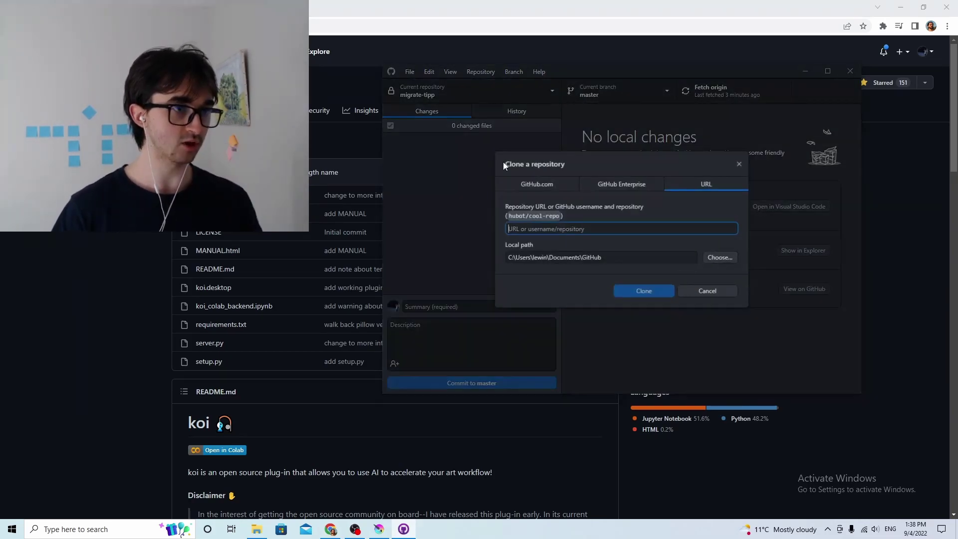
key(ctrl+v)
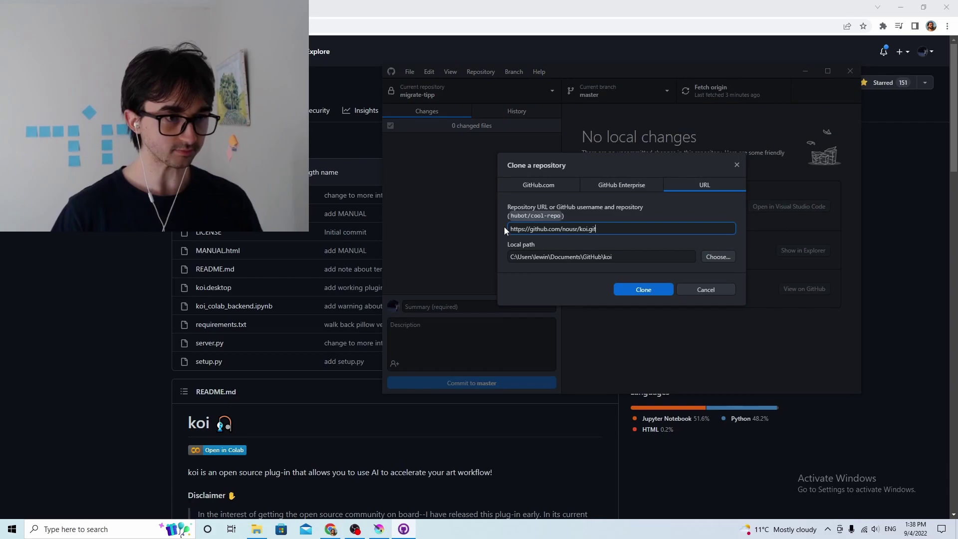
click(720, 256)
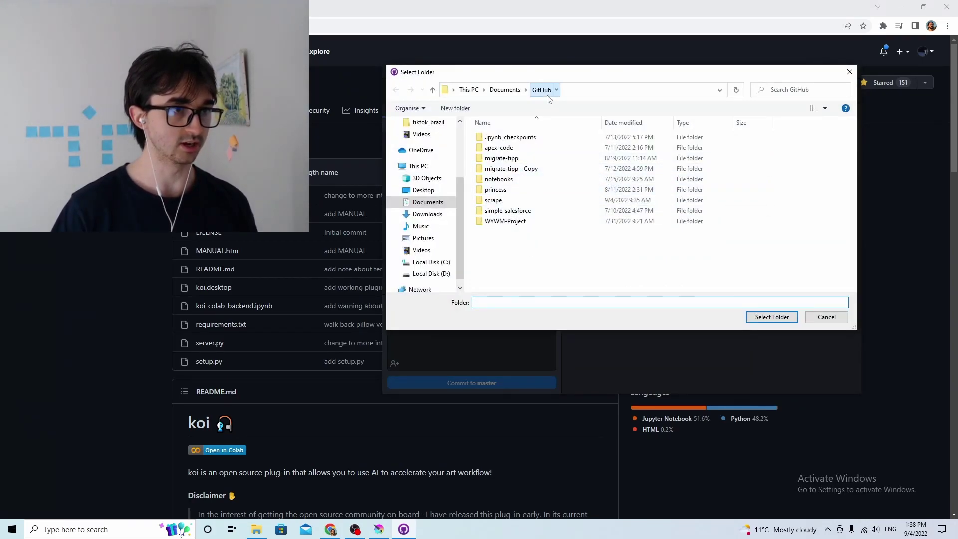
click(541, 89)
click(771, 318)
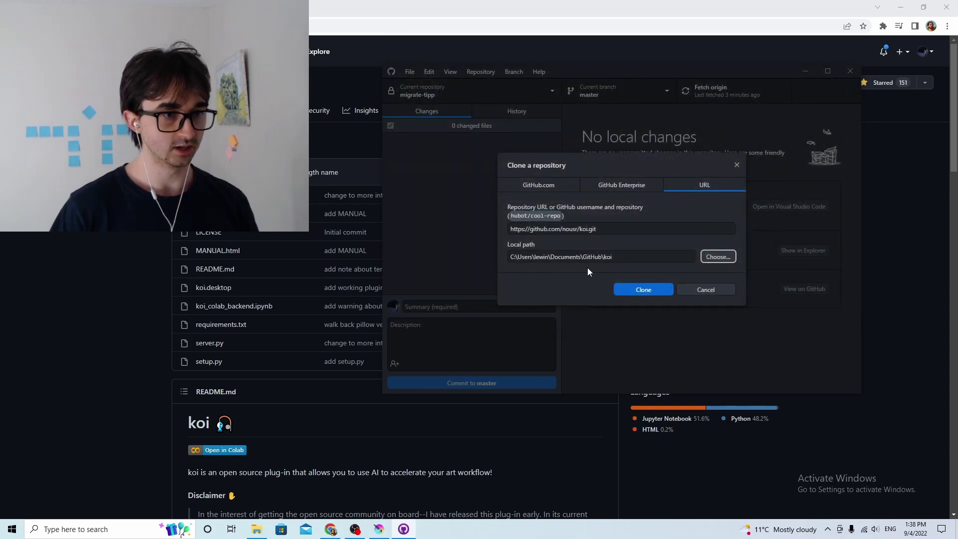
click(656, 292)
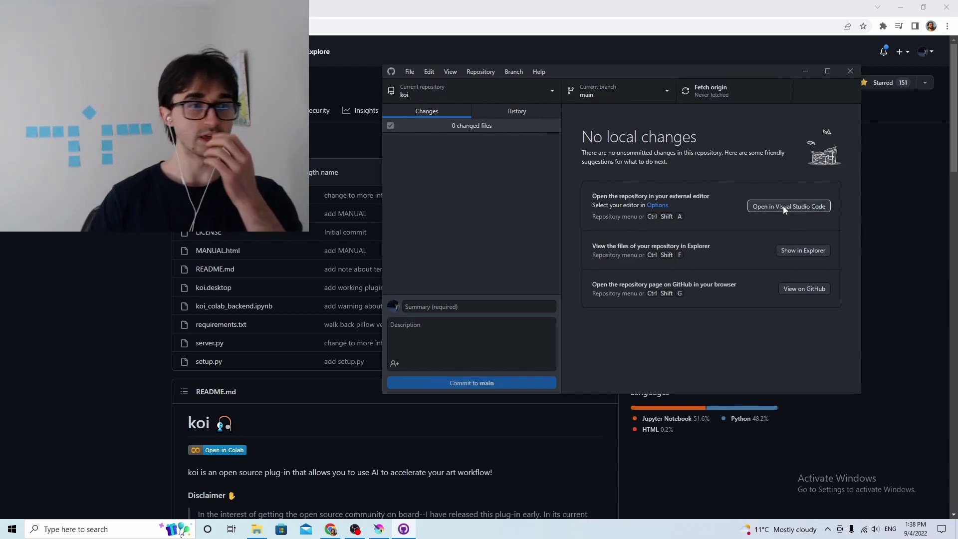
click(850, 71)
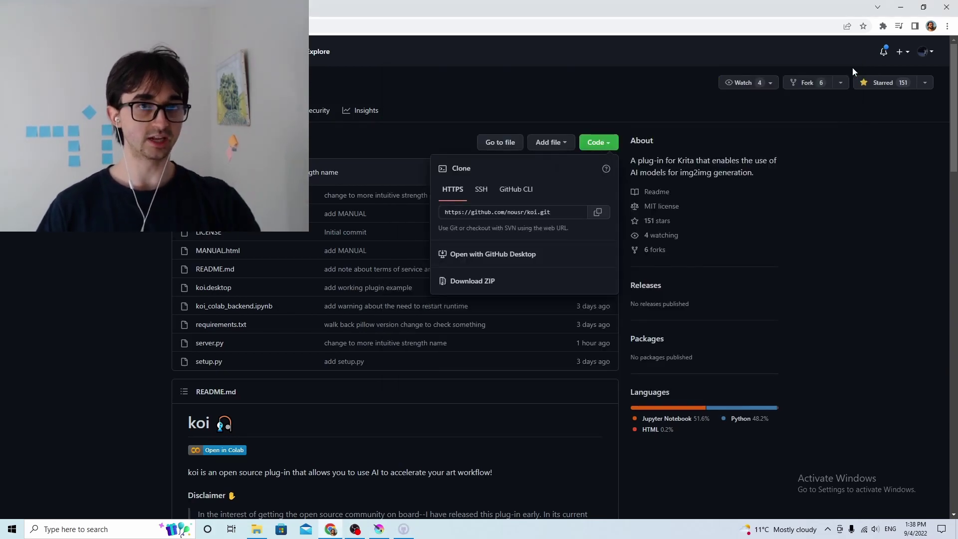
- Open the cloned Documents\GitHub\koi folder in a second File Explorer window beside pykrita
click(258, 531)
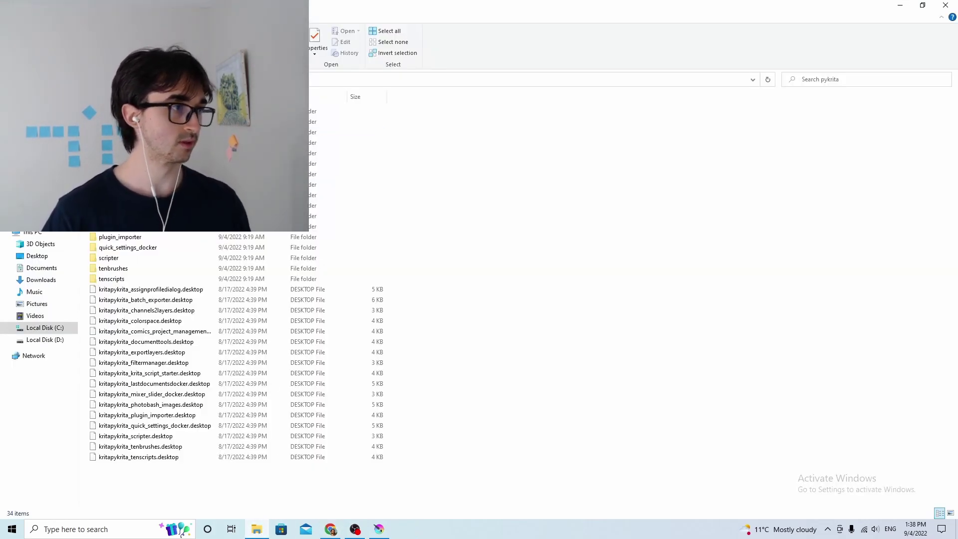
right_click(50, 326)
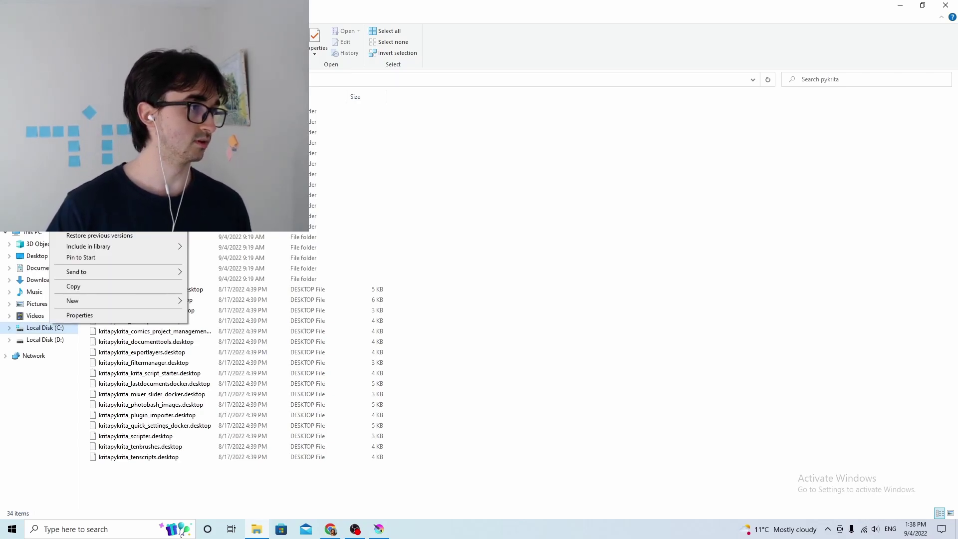
key(super+e)
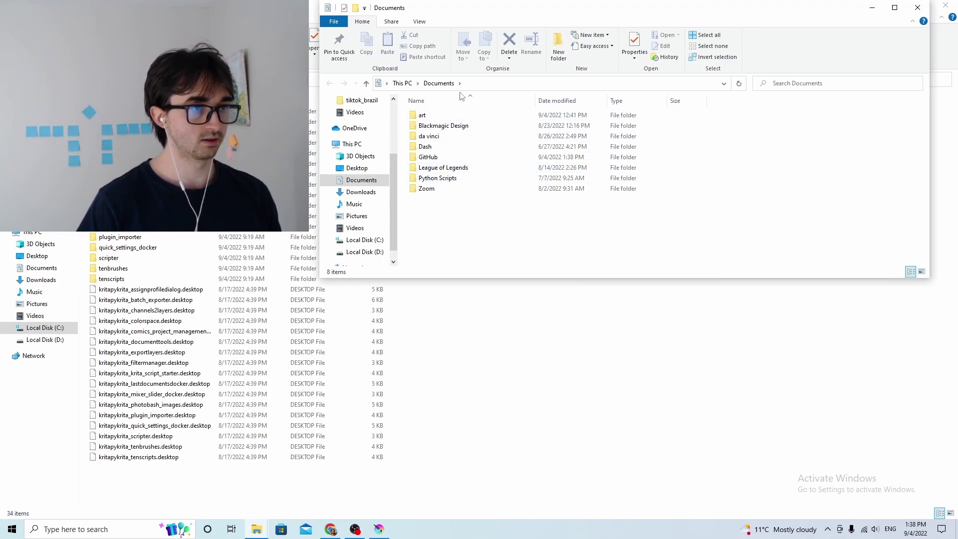
double_click(427, 156)
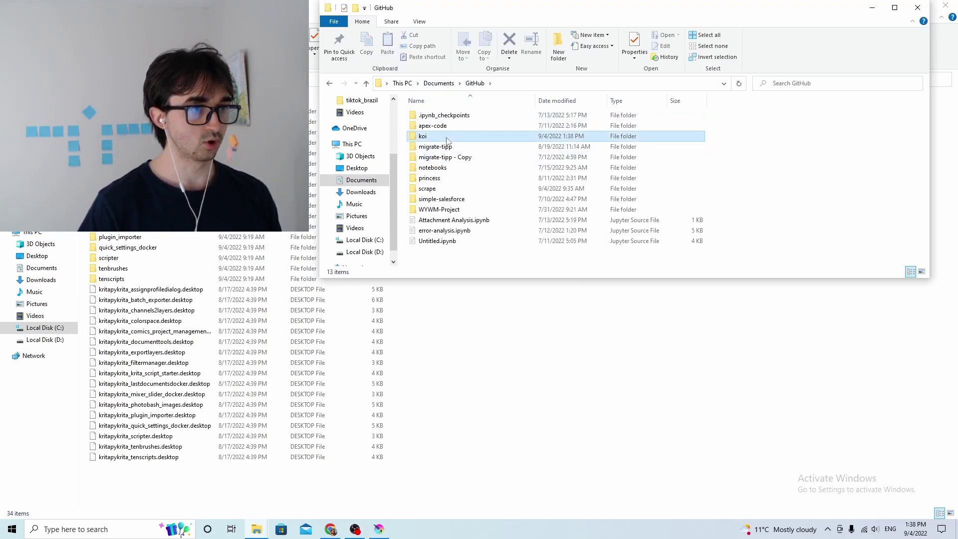
double_click(422, 135)
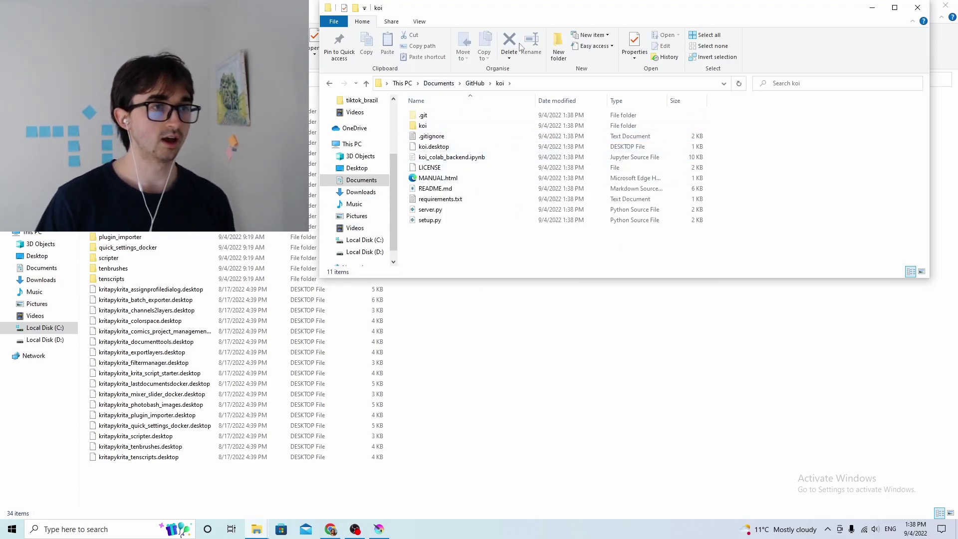
drag(558, 10, 580, 147)
click(588, 17)
double_click(588, 16)
- Scroll the koi README to Installation and select the instruction to copy koi.desktop into pykrita
click(214, 331)
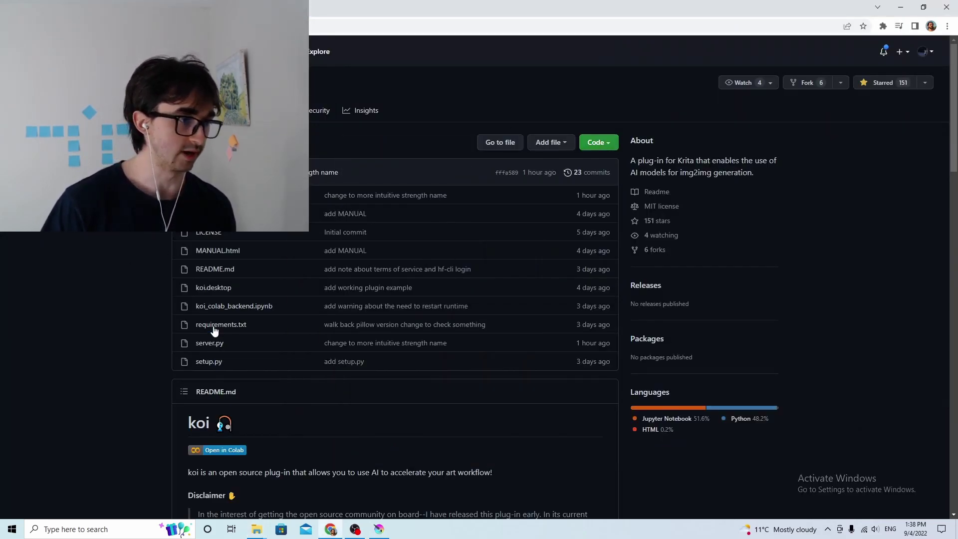
scroll(222, 319, down, 7)
scroll(226, 310, down, 5)
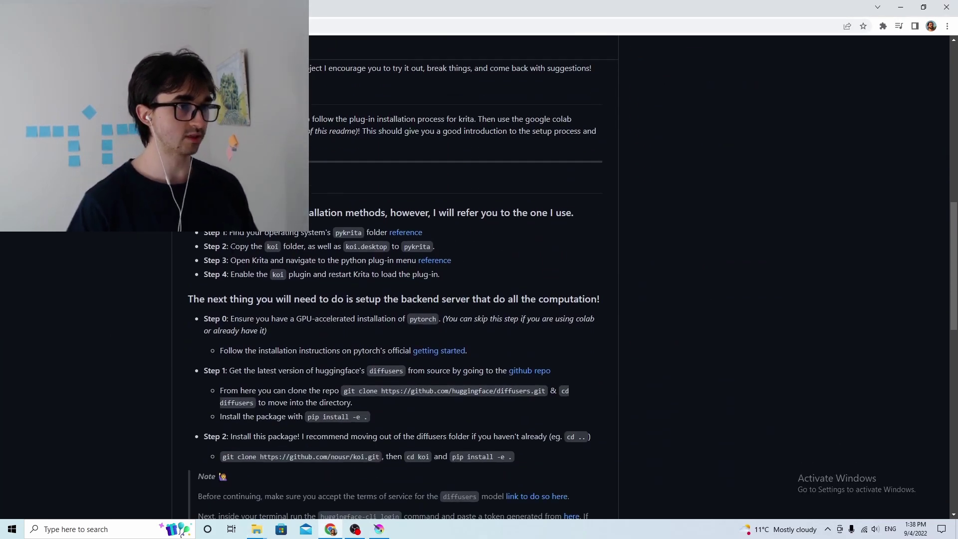
drag(230, 246, 439, 253)
drag(349, 246, 488, 247)
click(488, 248)
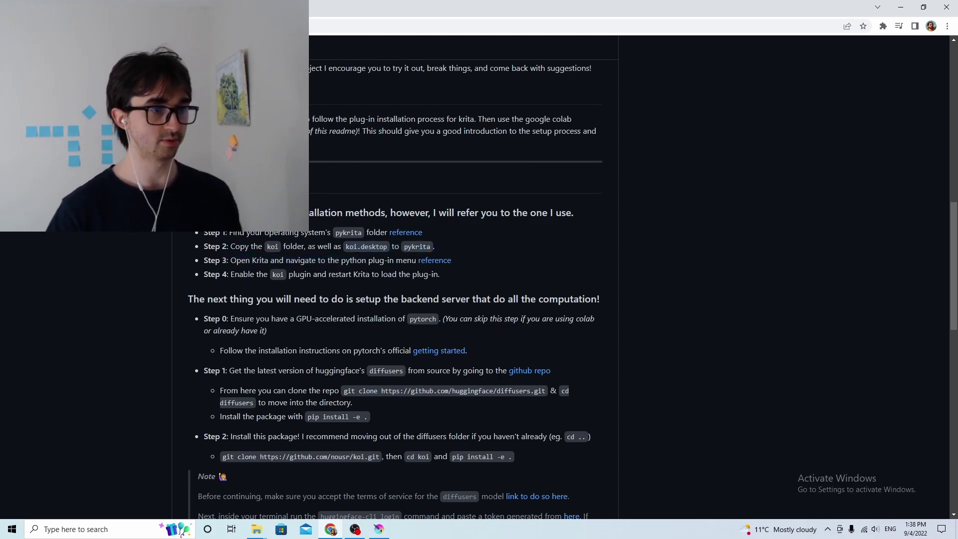
- Arrange the pykrita and koi folder windows side by side in File Explorer
click(256, 528)
click(202, 491)
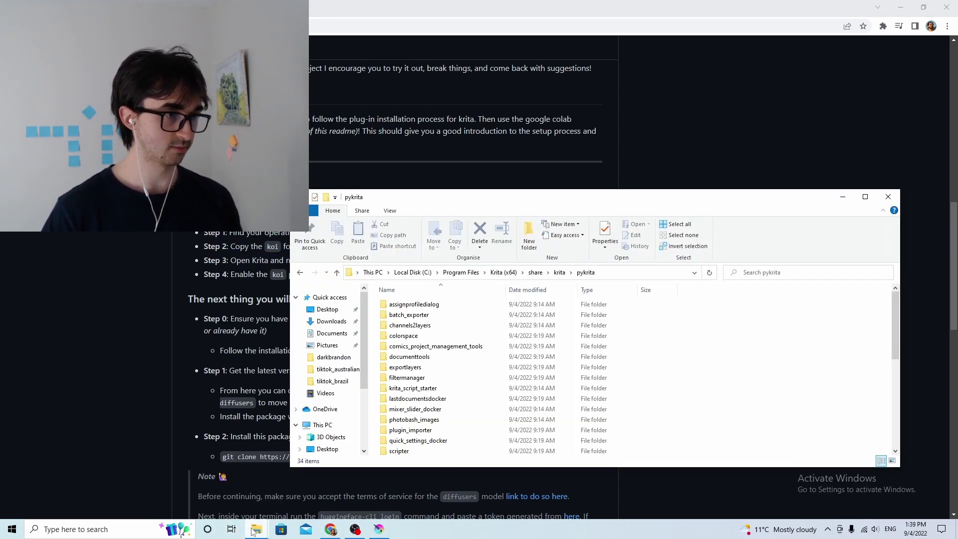
click(309, 492)
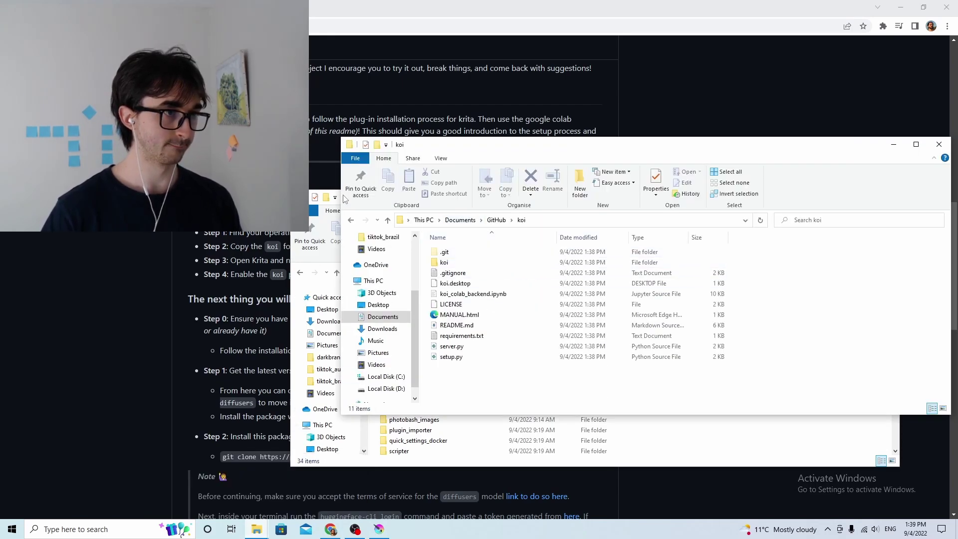
click(310, 259)
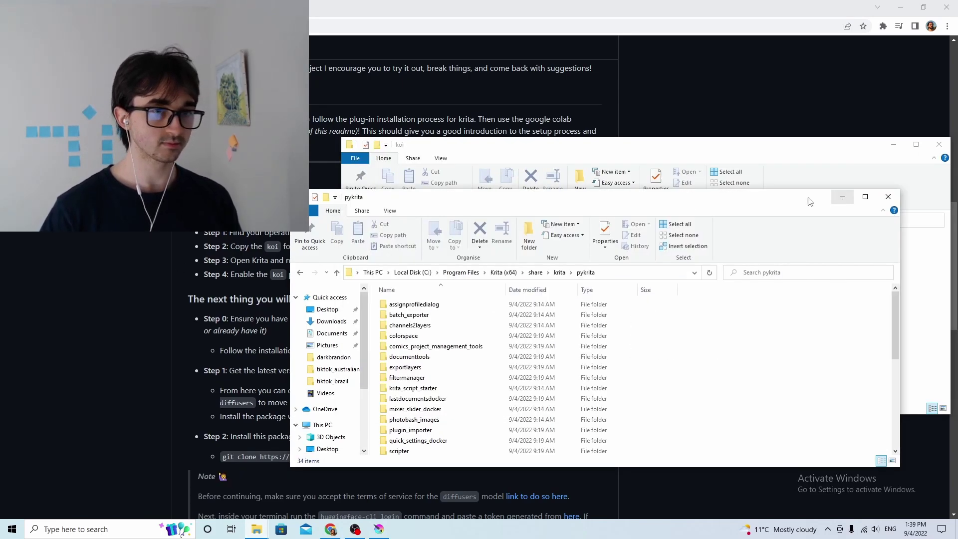
drag(572, 192, 590, 216)
drag(466, 222, 292, 237)
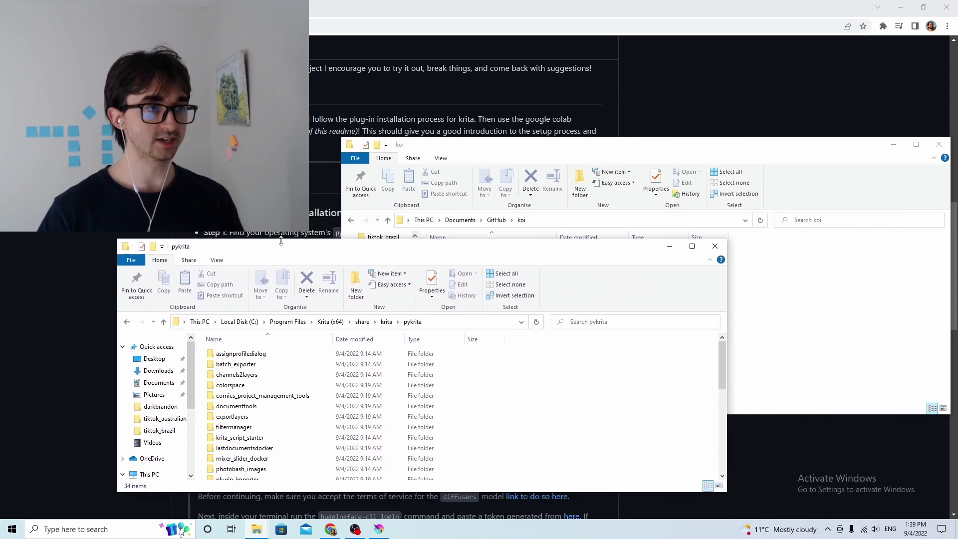
- Move the koi folder and koi.desktop into pykrita, approving with administrator rights
click(604, 150)
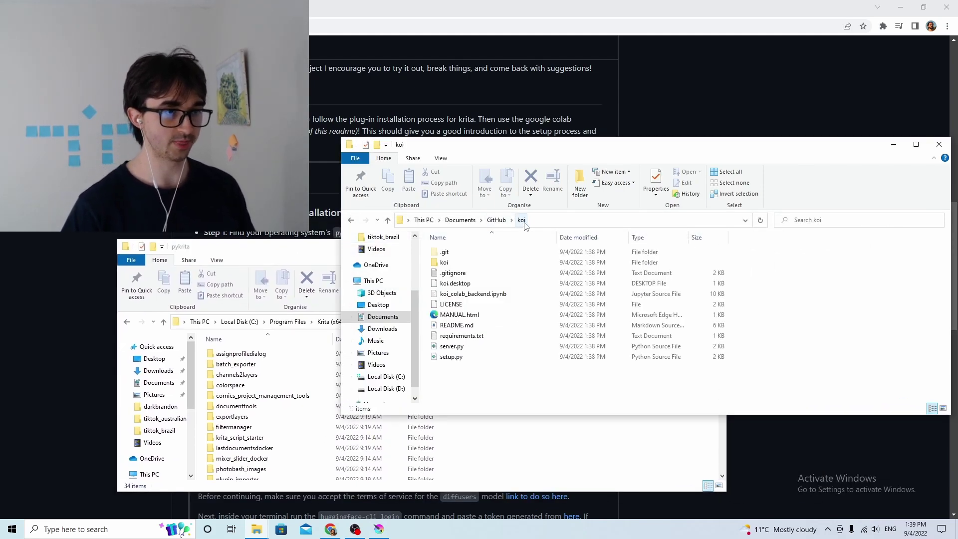
click(454, 282)
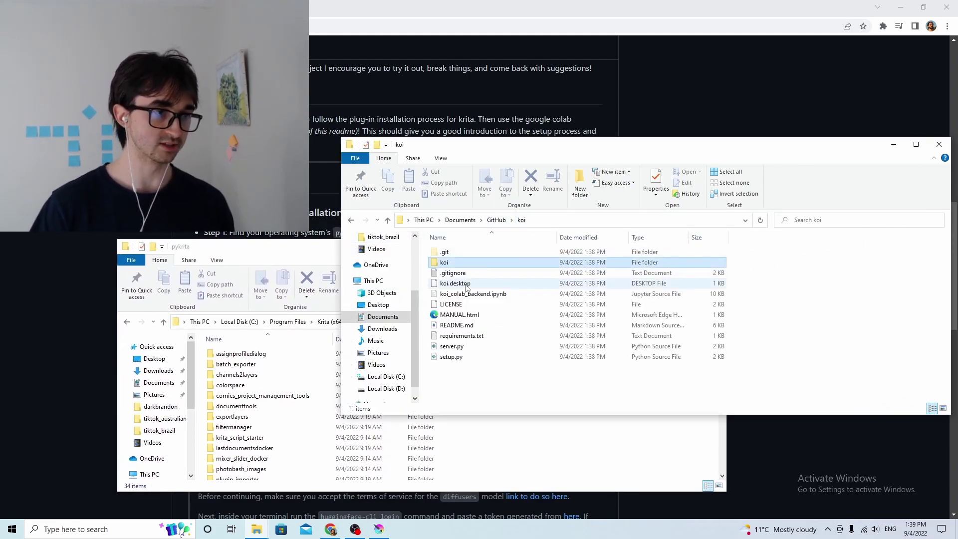
drag(470, 286, 574, 462)
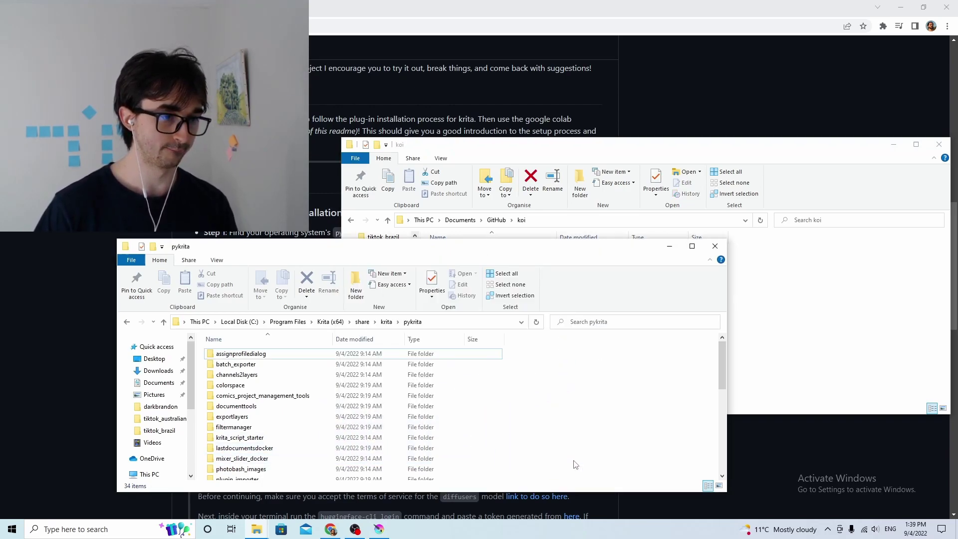
click(451, 215)
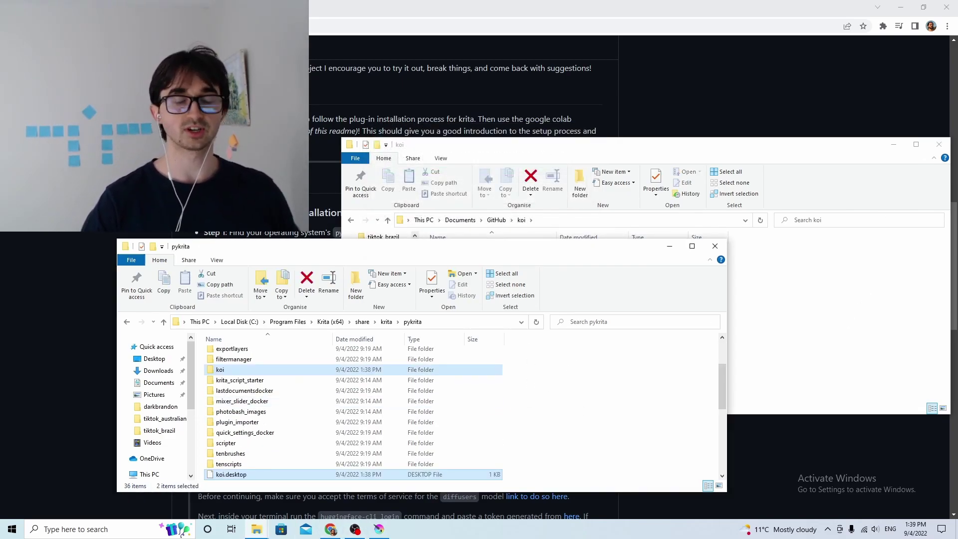
click(880, 126)
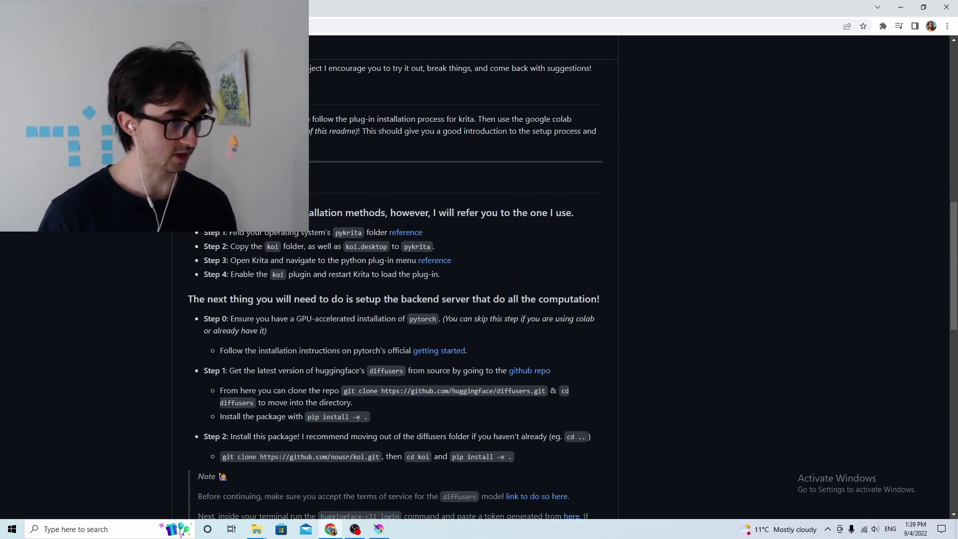
- Scroll through Krita's Python Plugin Manager list and cancel the settings dialog
click(379, 529)
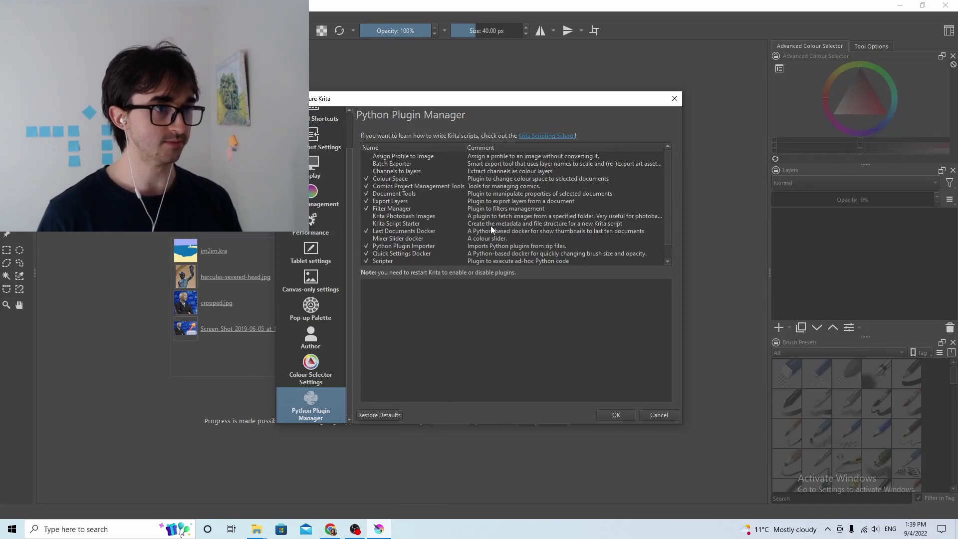
scroll(496, 208, up, 1)
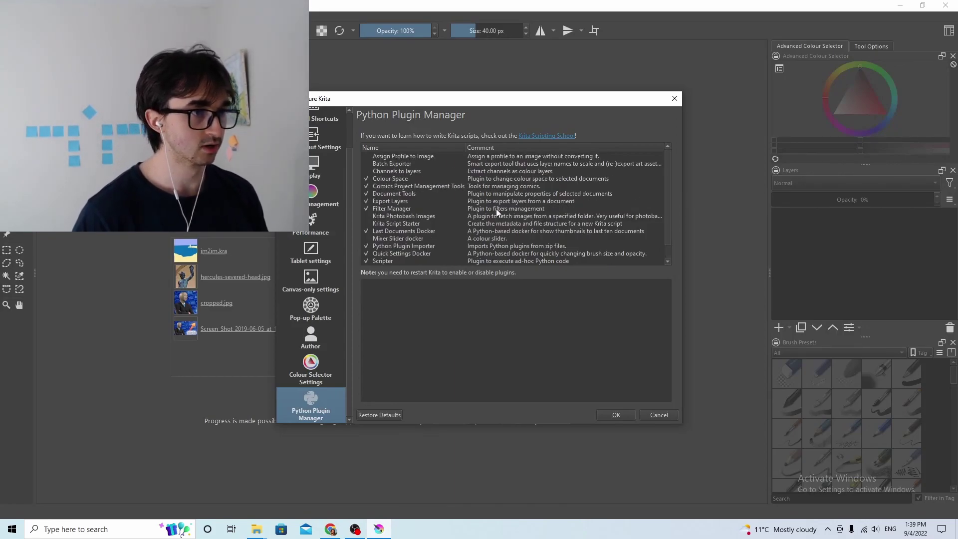
scroll(393, 178, down, 1)
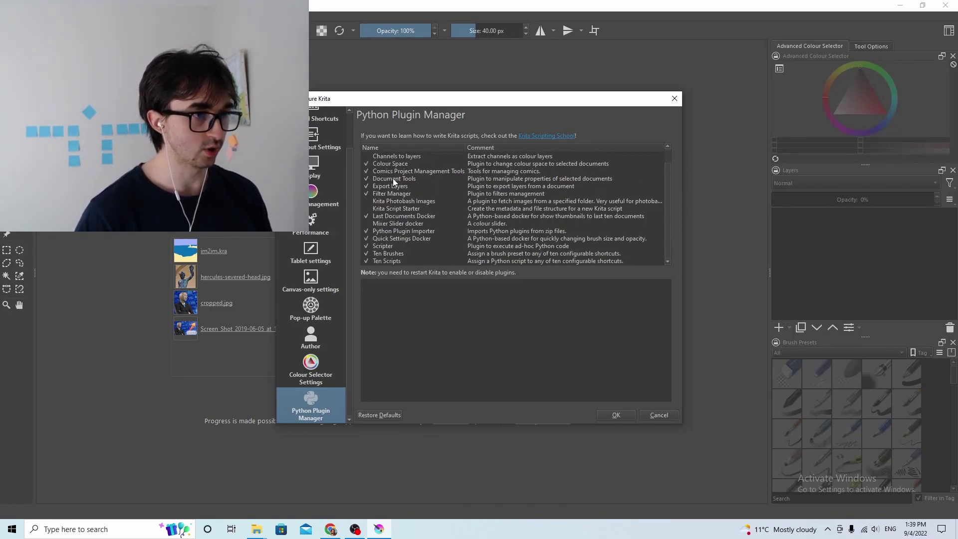
scroll(408, 228, up, 1)
scroll(415, 232, down, 1)
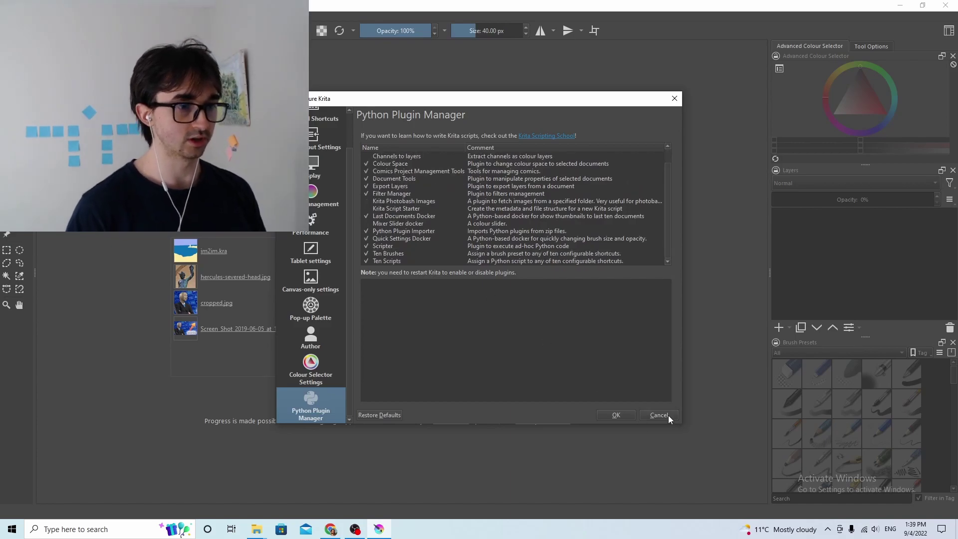
click(658, 415)
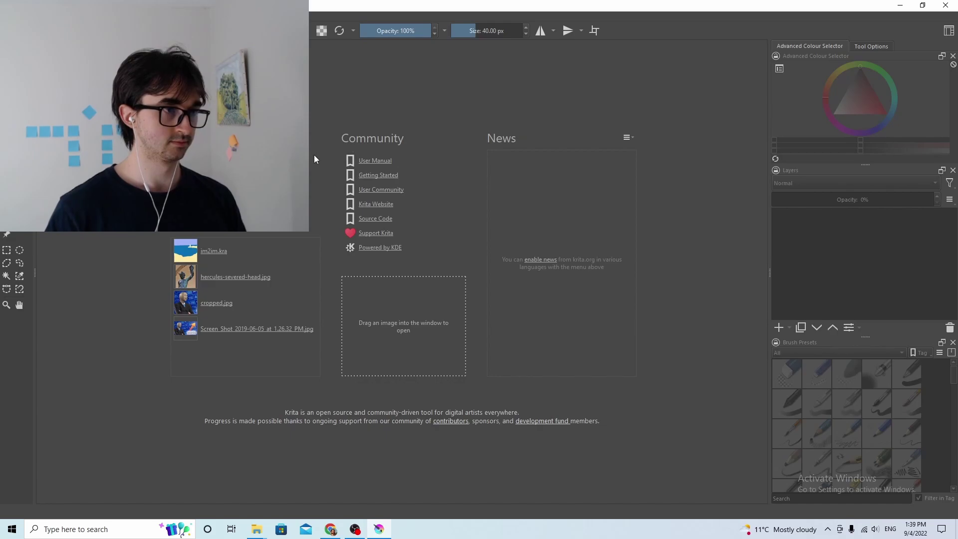
- Reopen Configure Krita with Ctrl+Shift+Comma and review the Python plug-ins list again
key(ctrl+shift+comma)
scroll(325, 238, down, 1)
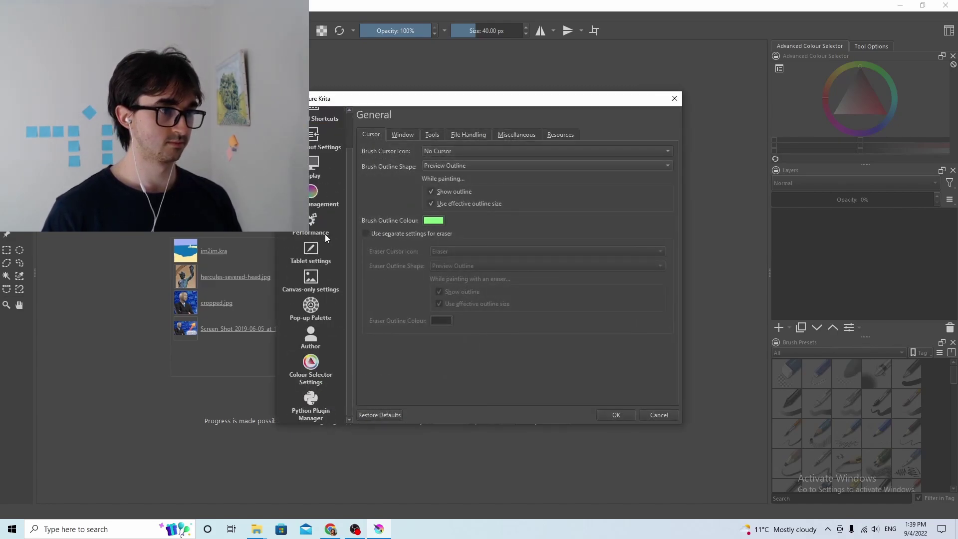
click(320, 396)
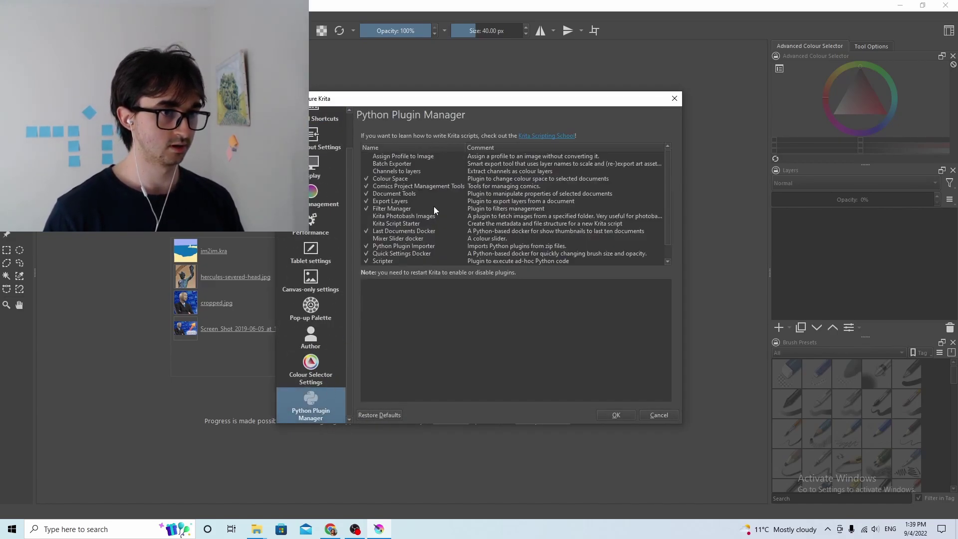
scroll(433, 206, down, 2)
scroll(432, 209, up, 2)
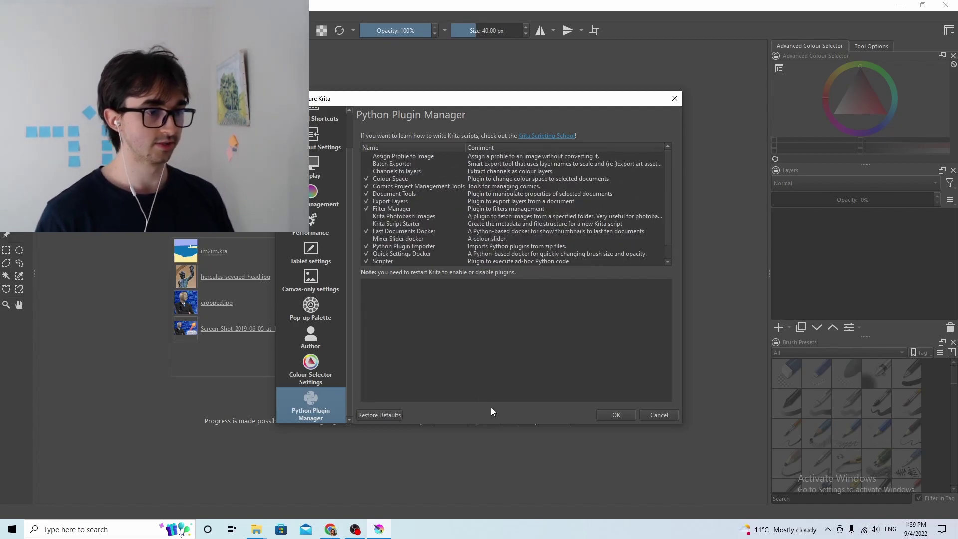
- Check the pykrita folder contents, then cancel Krita's settings without changes
click(257, 529)
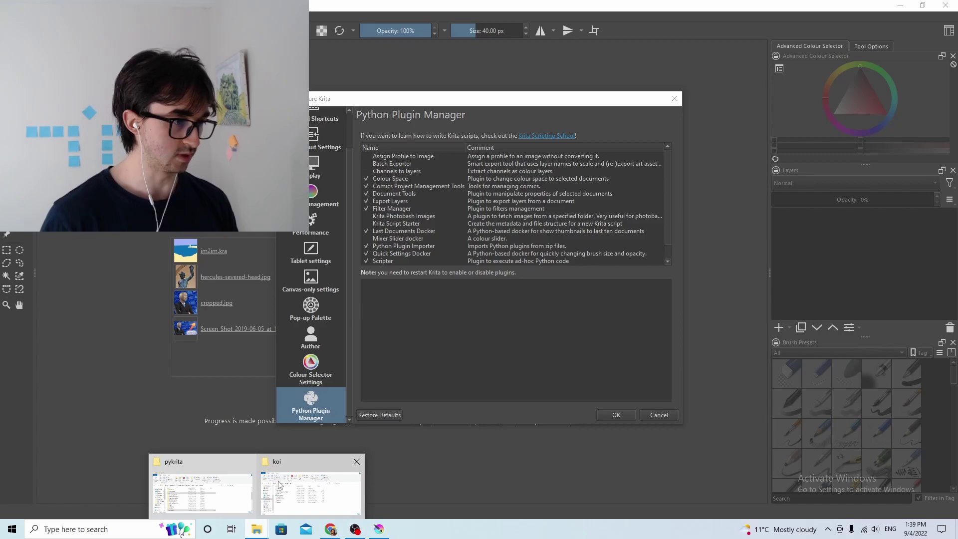
click(202, 486)
scroll(325, 386, down, 2)
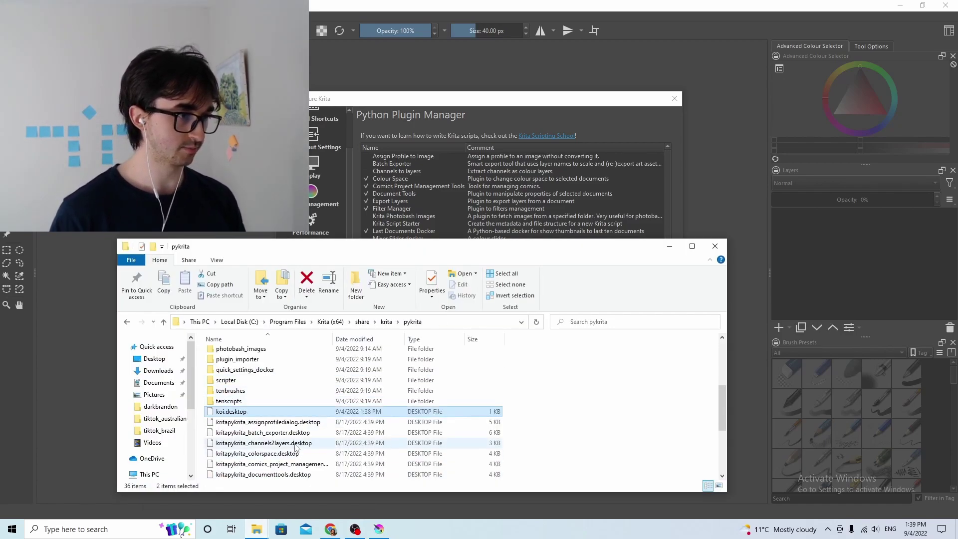
click(502, 217)
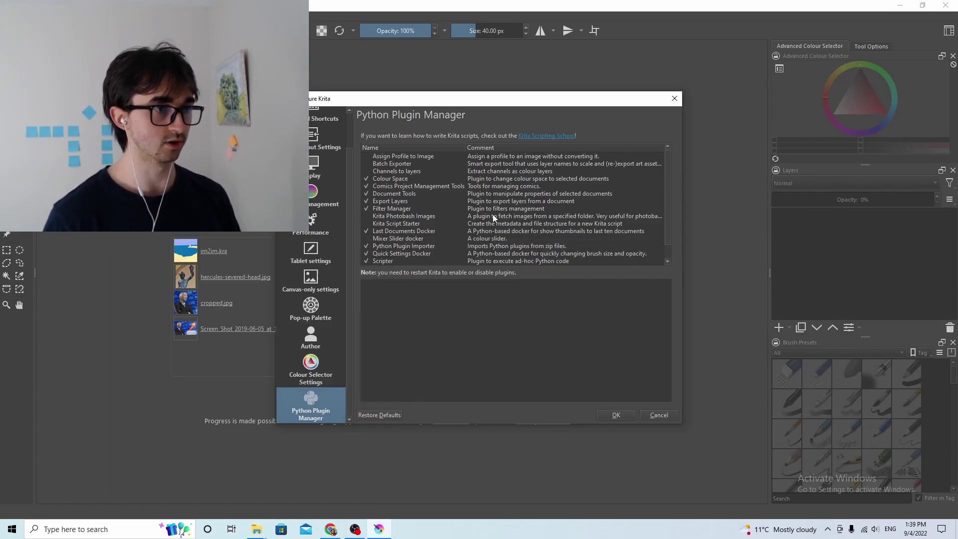
click(638, 434)
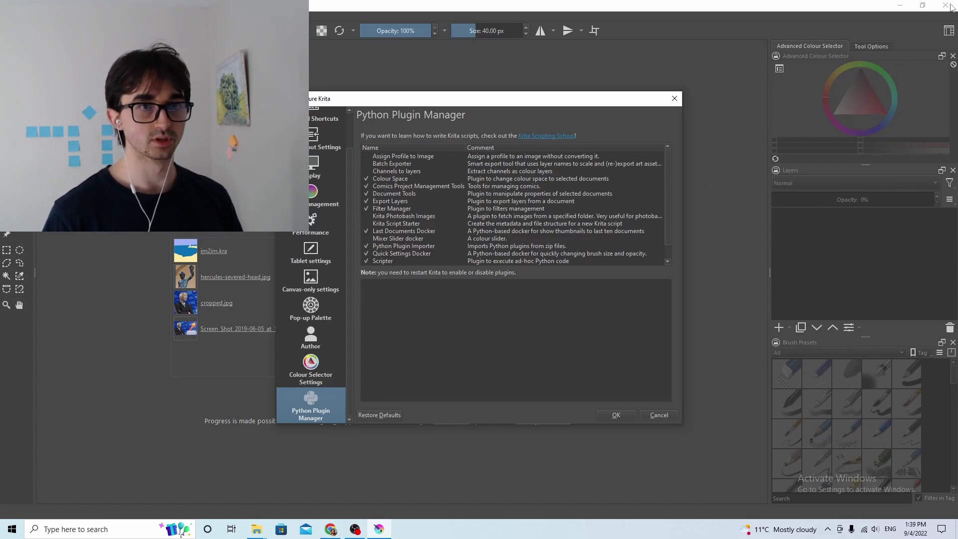
click(658, 415)
- Quit Krita, close the pykrita window, and highlight README Steps 3 and 4
click(945, 5)
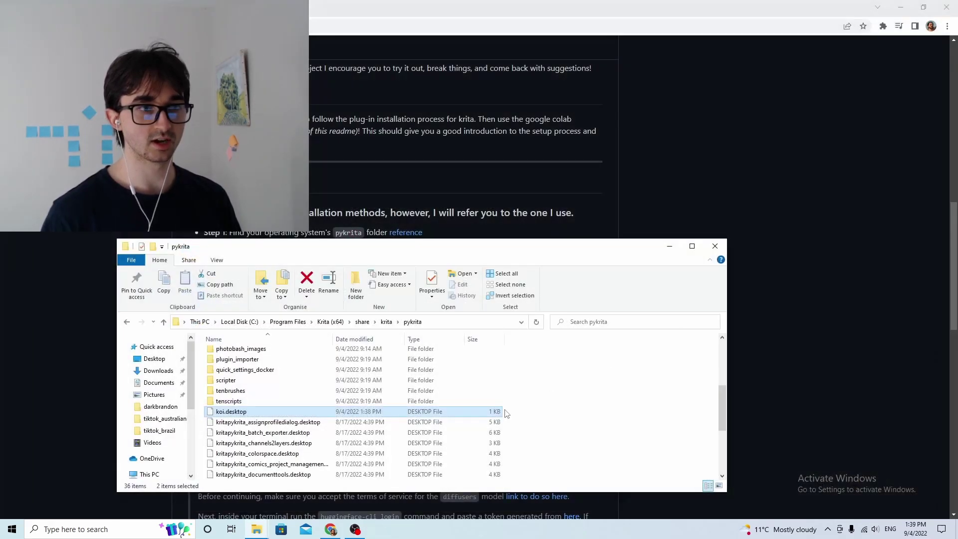
click(714, 248)
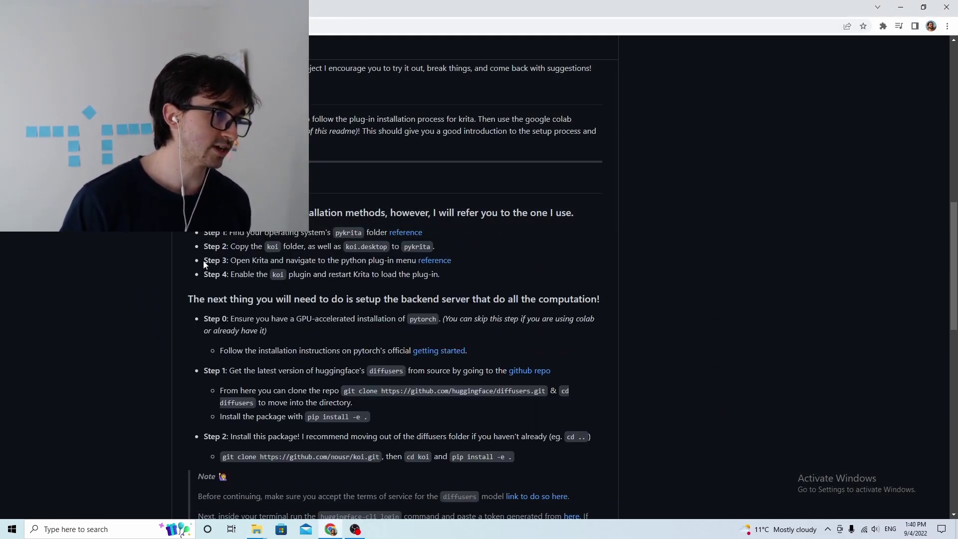
drag(203, 260, 466, 258)
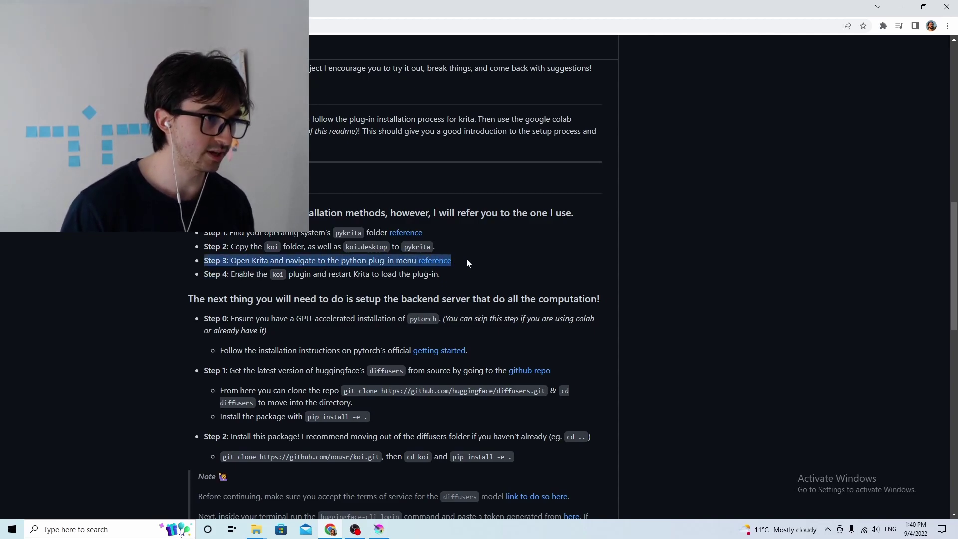
drag(248, 274, 460, 275)
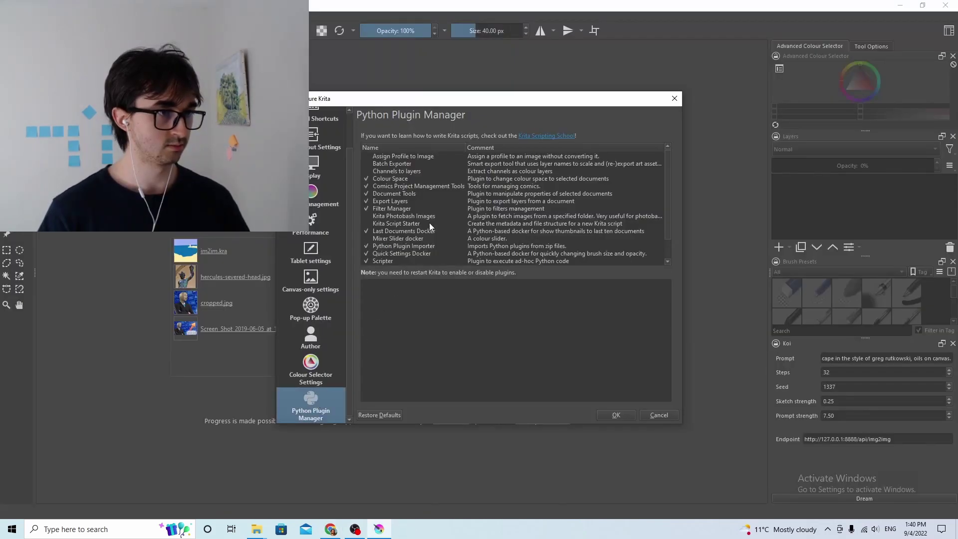
- Enable the koi entry in Krita's Python Plugin Manager and close the dialog
scroll(437, 213, down, 1)
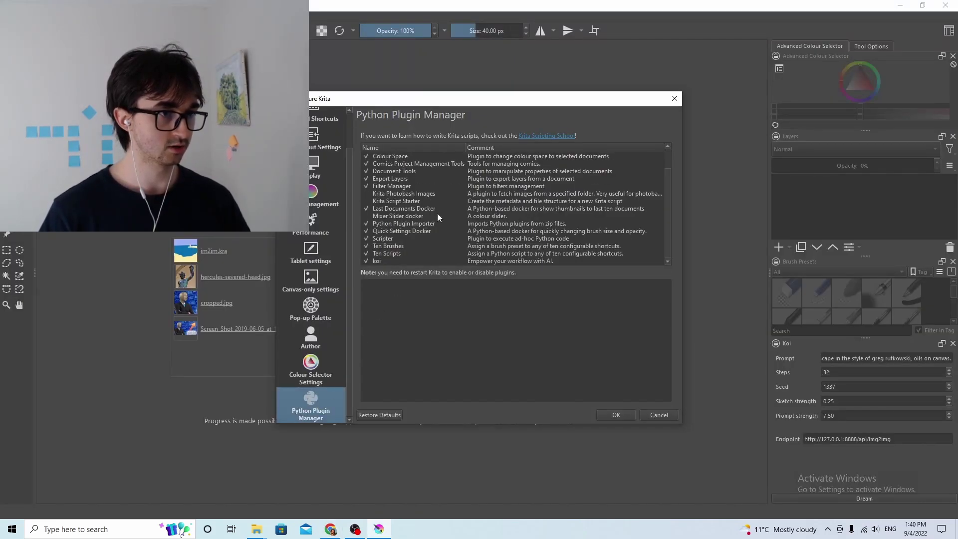
click(381, 261)
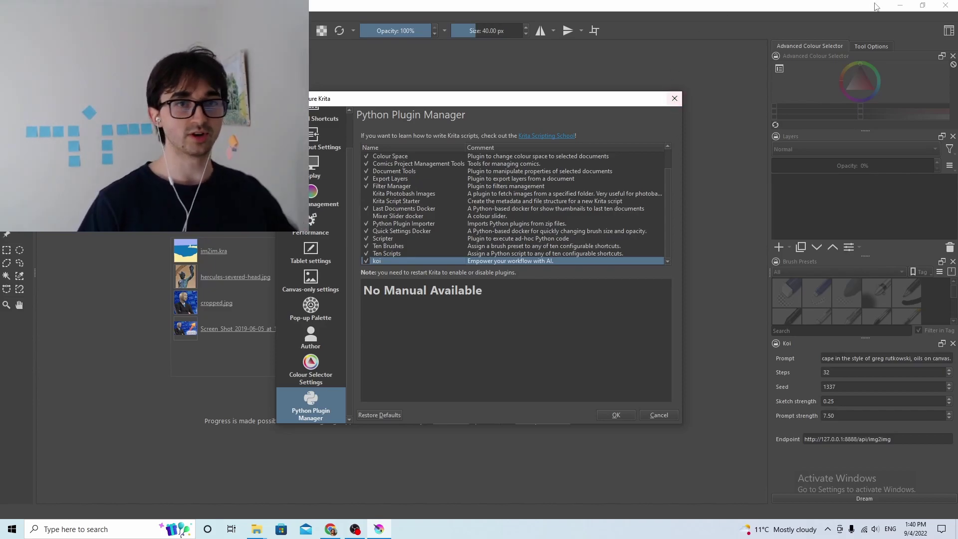
click(673, 103)
- Highlight the README's Step 4 plugin-enabling line, check Krita, then return to the koi repository page
click(899, 5)
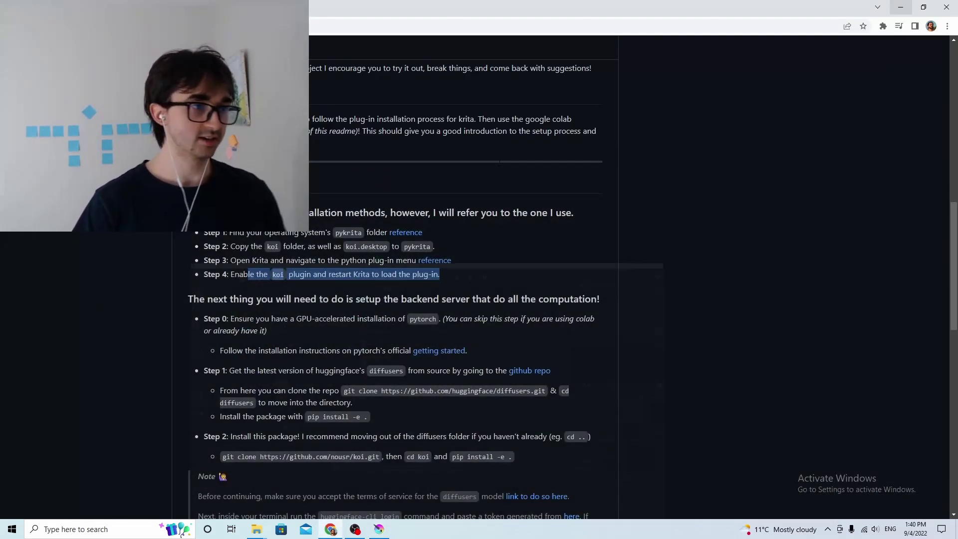
drag(204, 274, 468, 274)
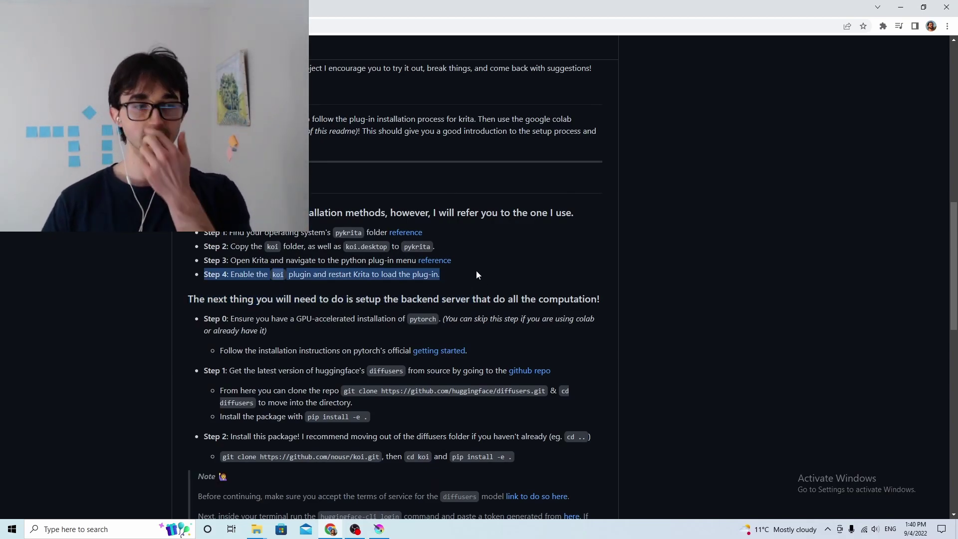
click(379, 529)
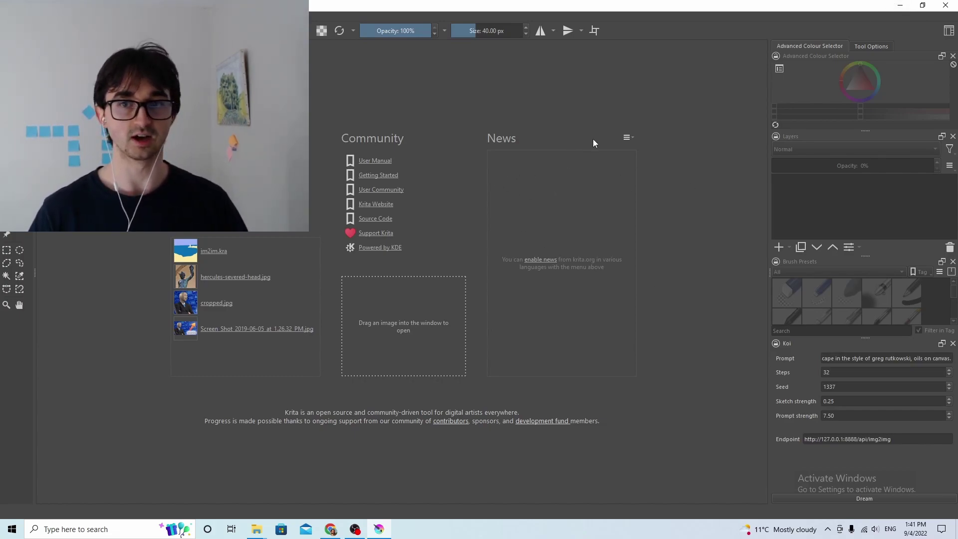
click(900, 5)
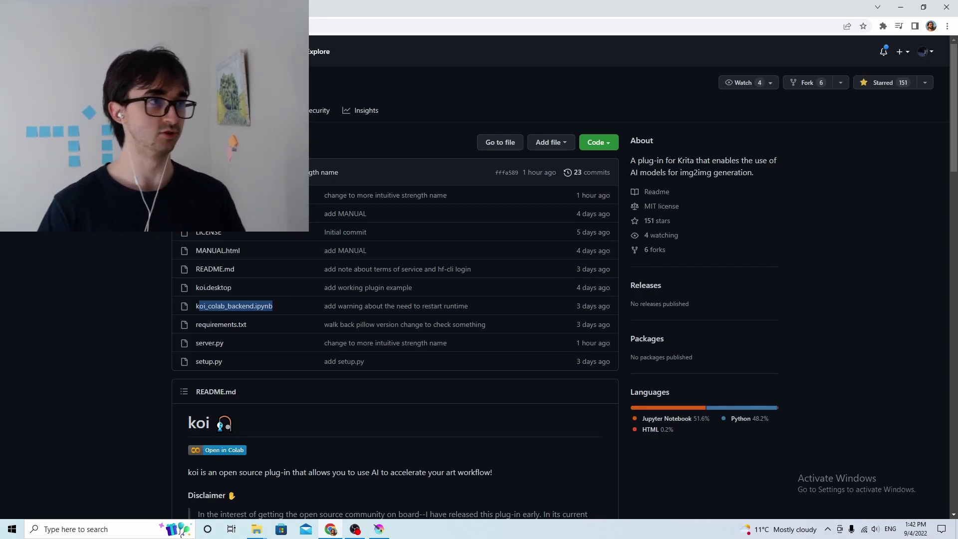
- Search 'colab notebook new' in a new tab and open Google Colab
key(ctrl+t)
text(co)
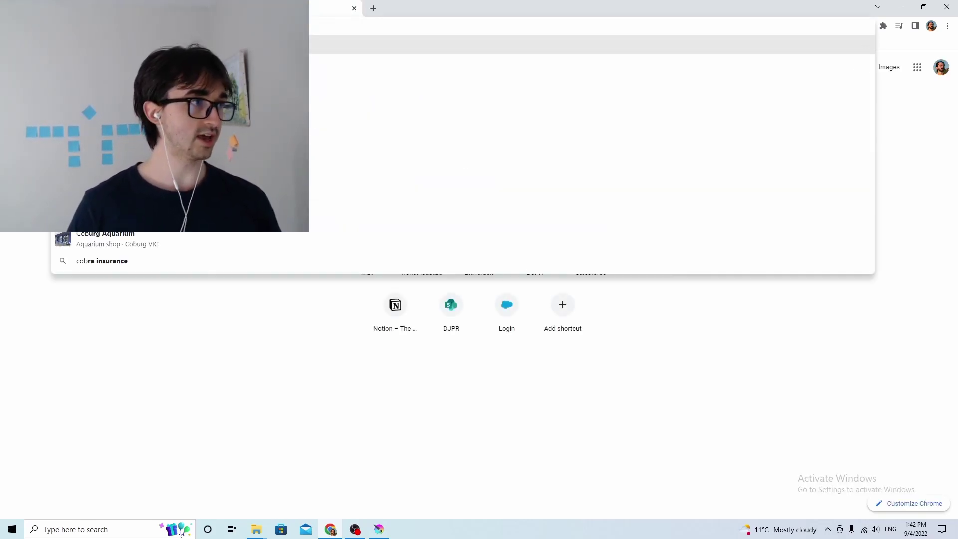
text(lab noteb)
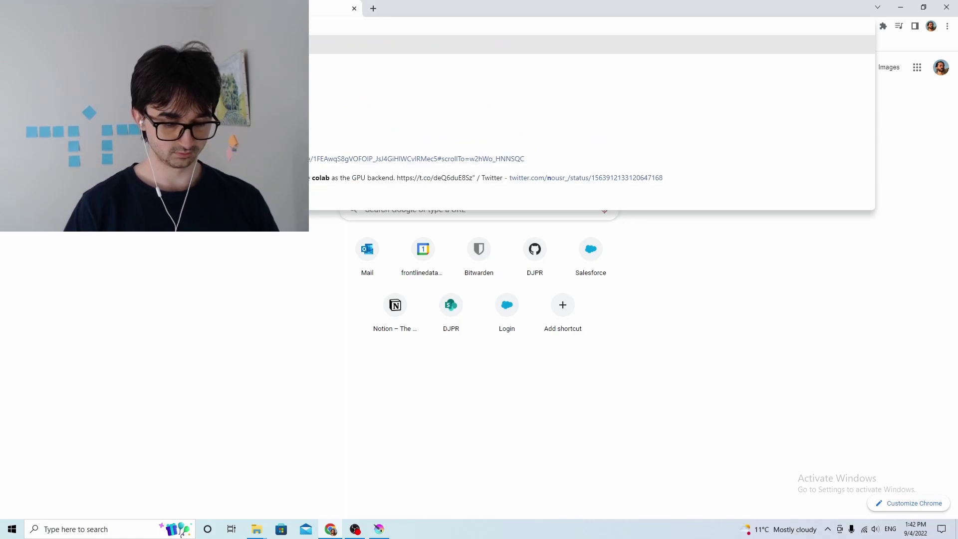
text(ook new)
key(Return)
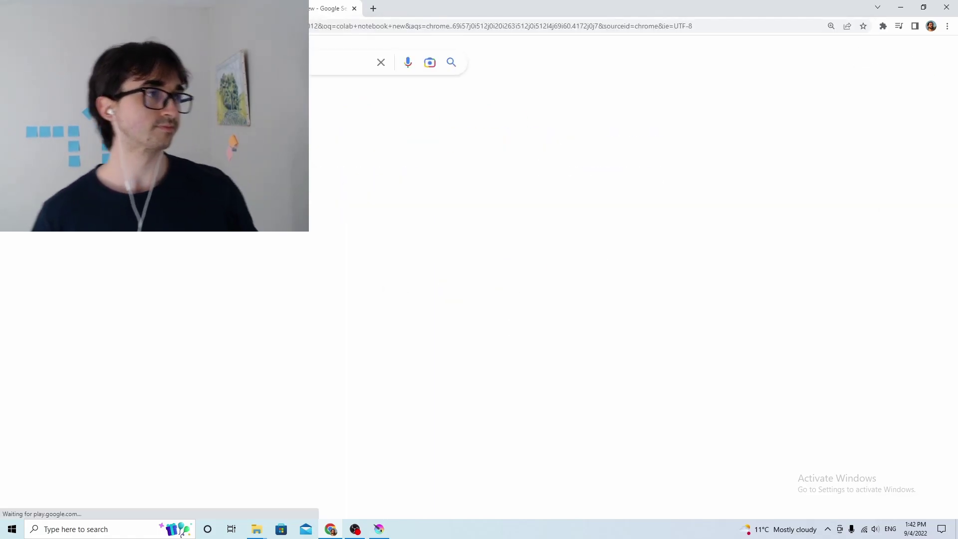
click(149, 152)
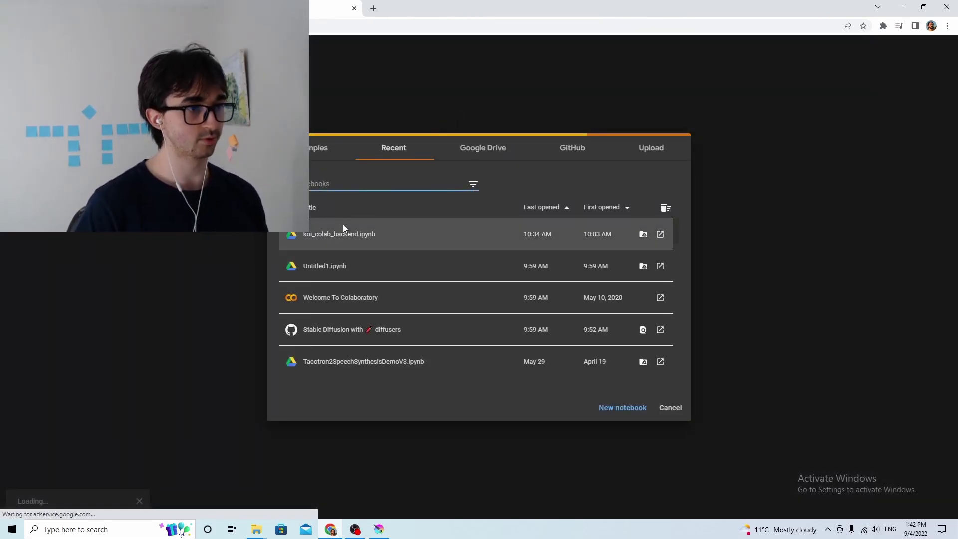
- Upload koi_colab_backend.ipynb from the GitHub\koi folder into Colab
click(659, 149)
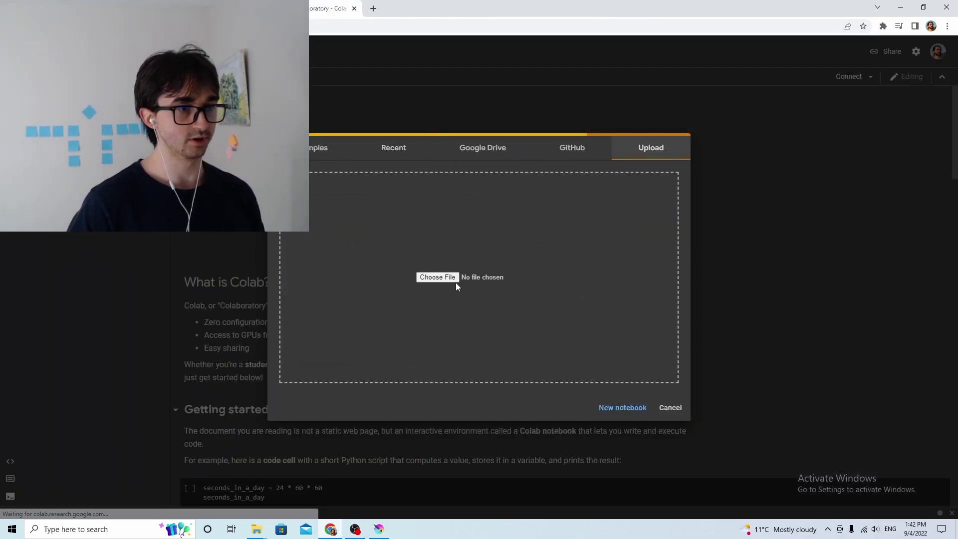
click(449, 279)
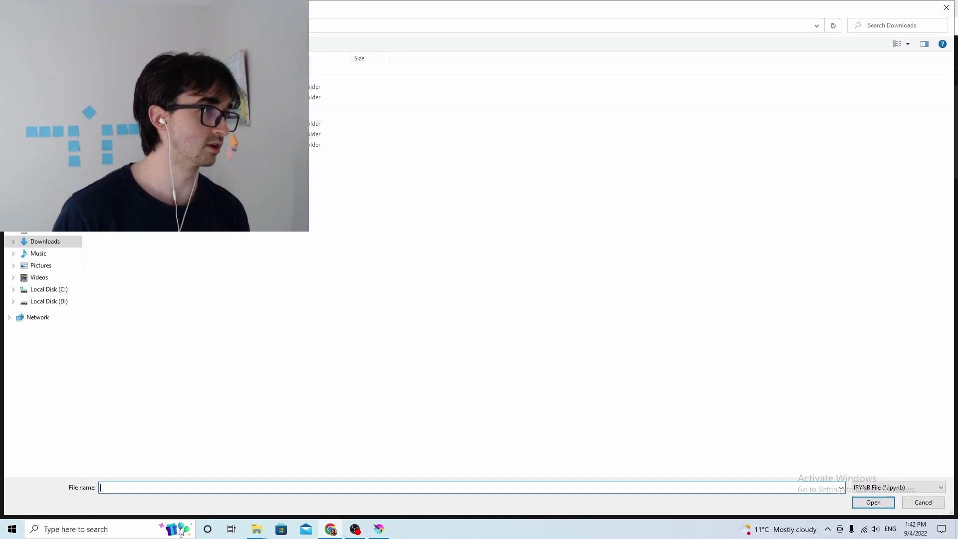
double_click(199, 125)
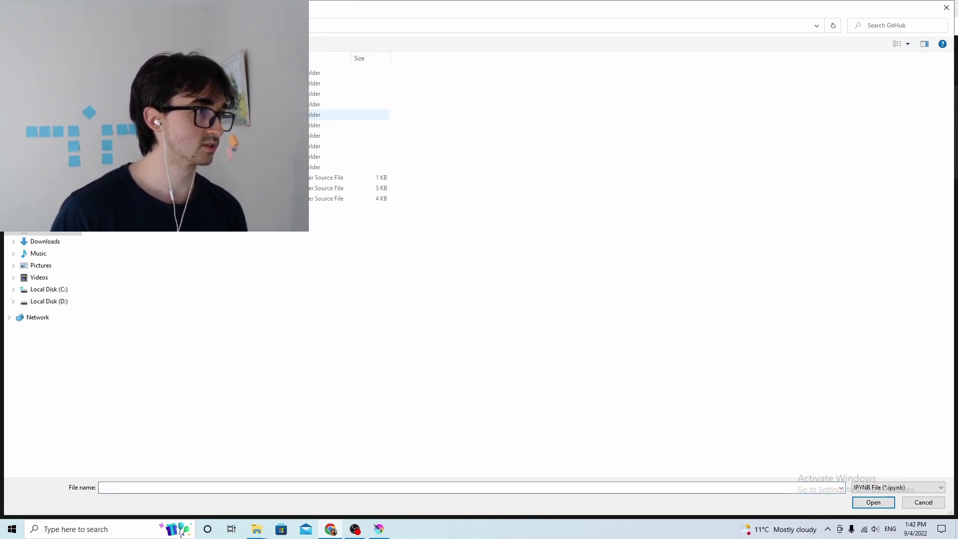
double_click(199, 93)
click(199, 83)
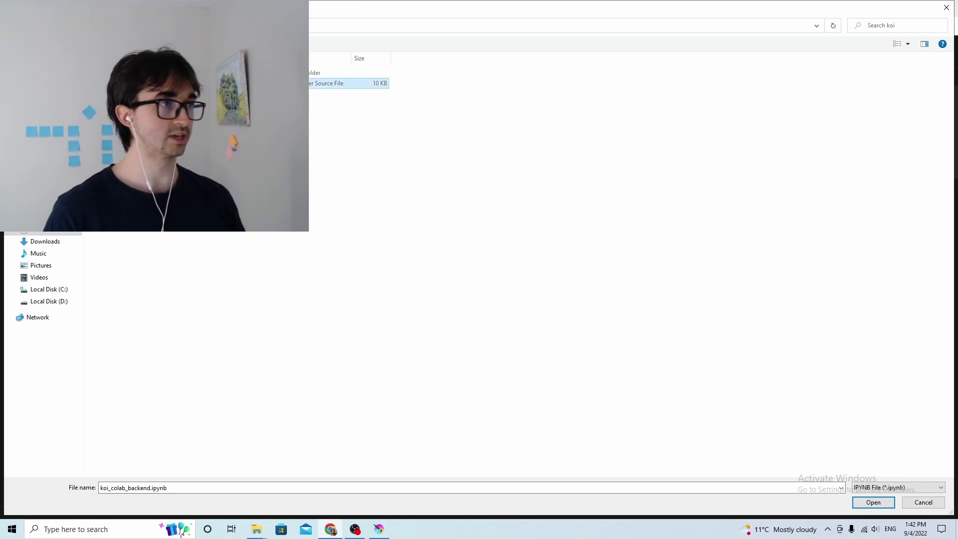
key(Return)
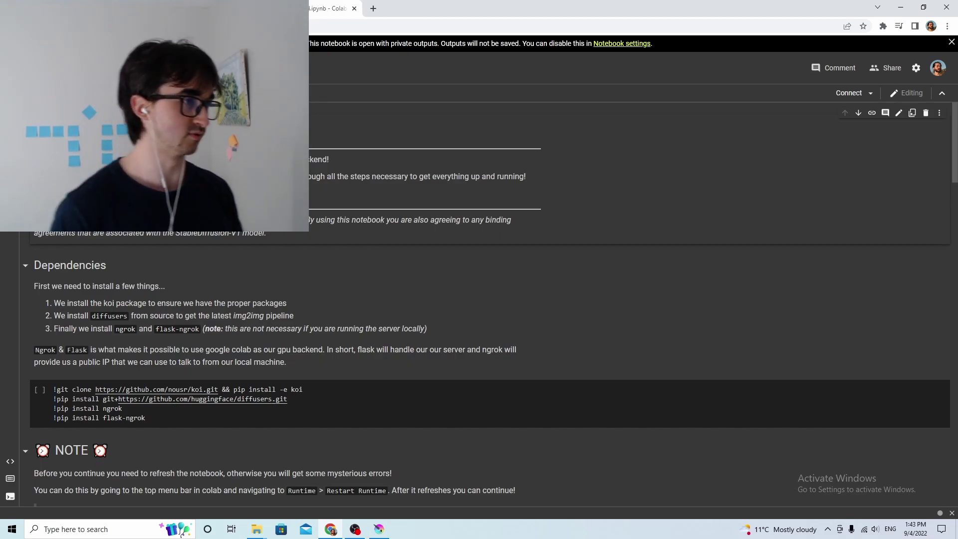
- Run the Dependencies cell and wait until pip finishes installing flask-ngrok 0.0.25
key(shift+Return)
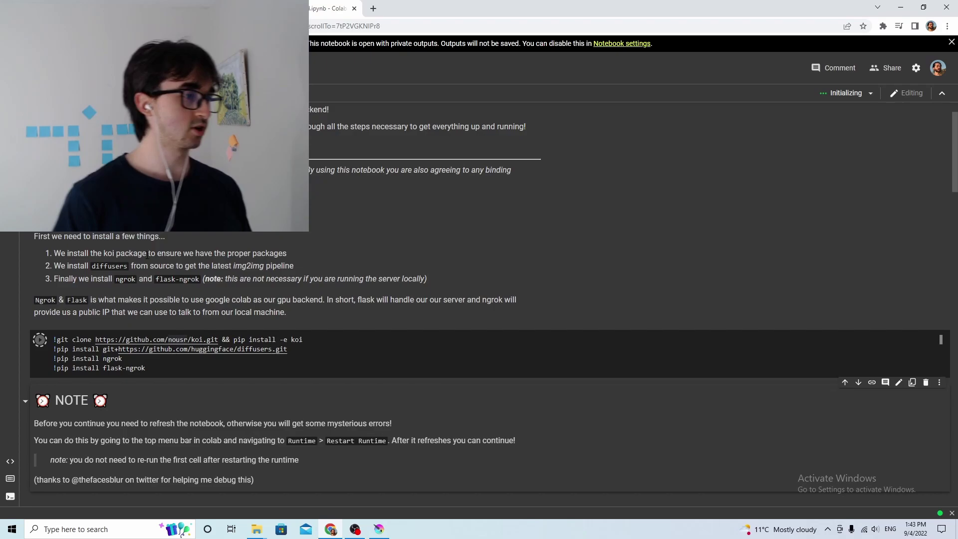
scroll(145, 257, down, 2)
scroll(98, 293, up, 2)
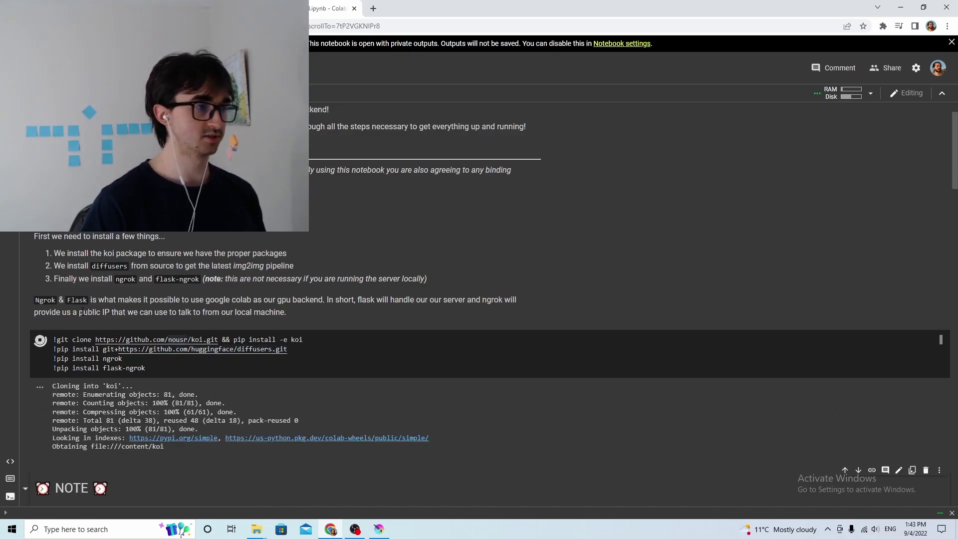
scroll(286, 337, down, 2)
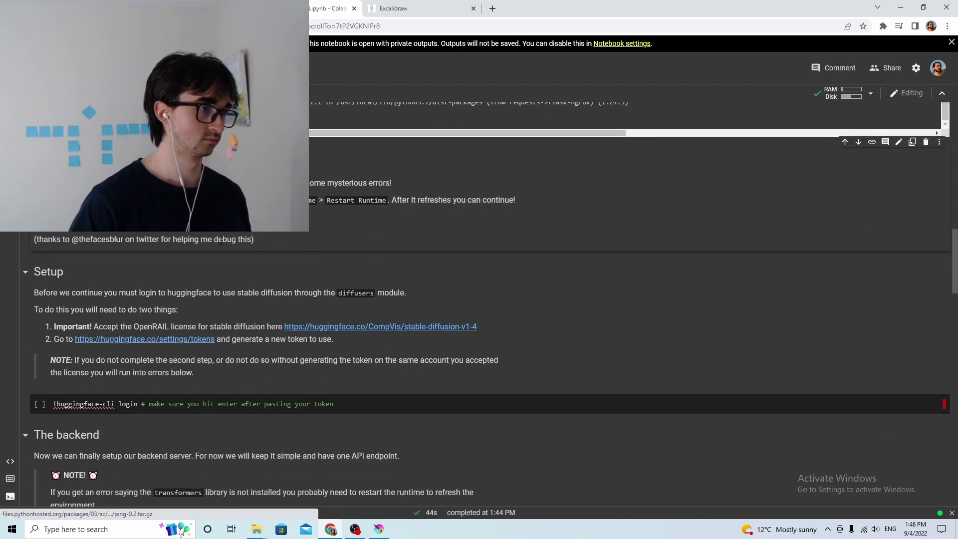
scroll(491, 305, up, 3)
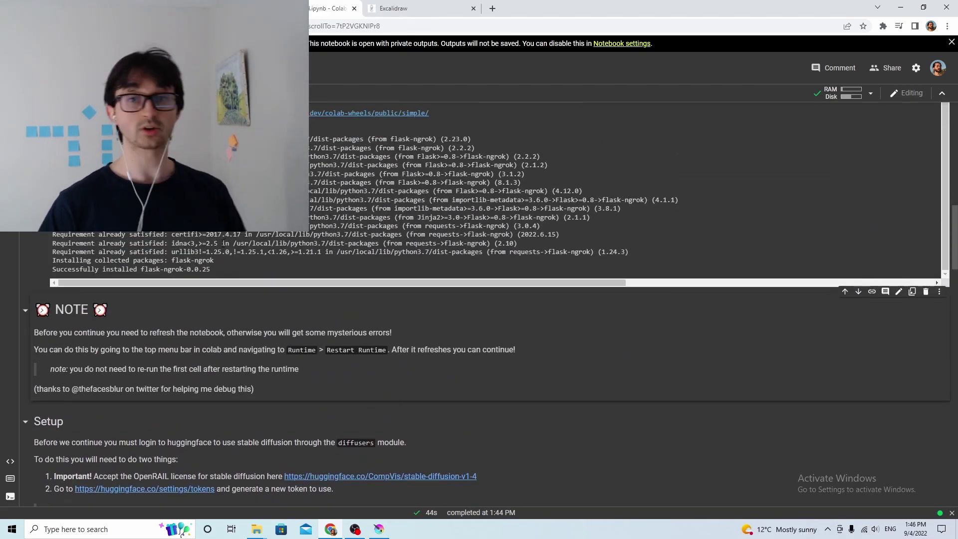
scroll(114, 346, down, 3)
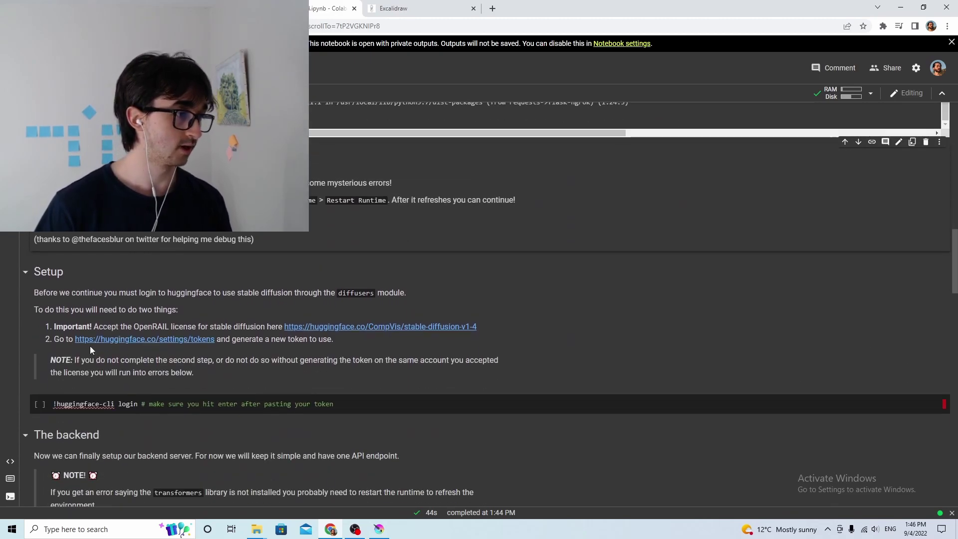
scroll(112, 385, up, 5)
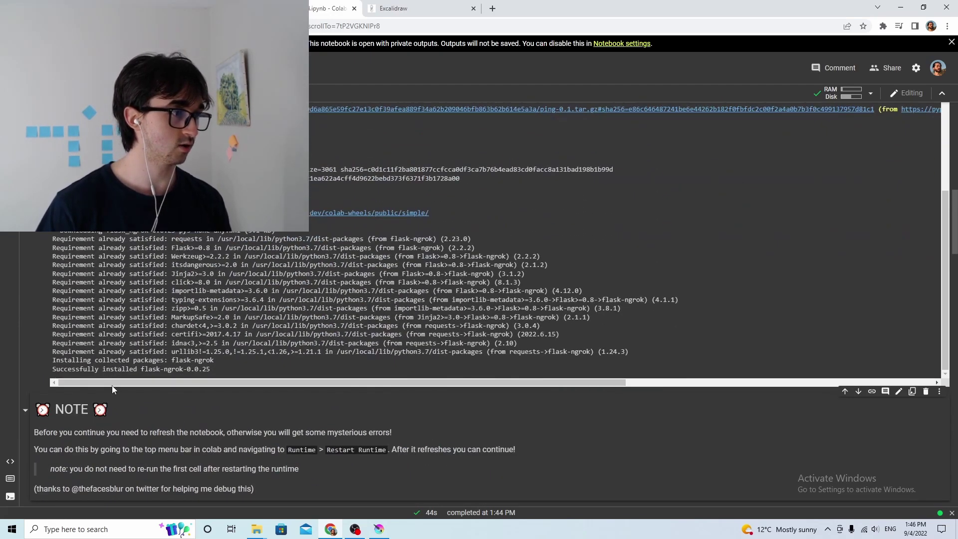
scroll(111, 385, down, 3)
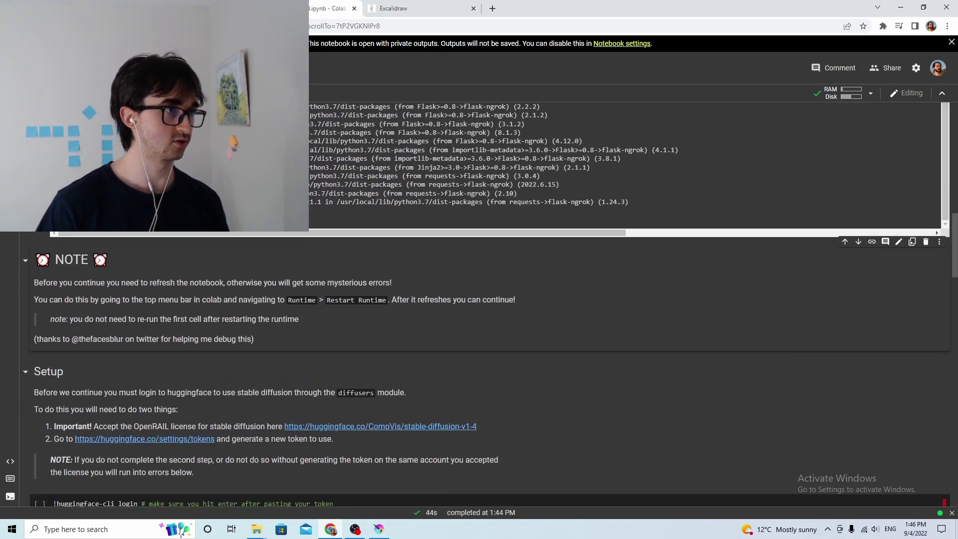
- Restart the Colab runtime from the Runtime menu
click(130, 73)
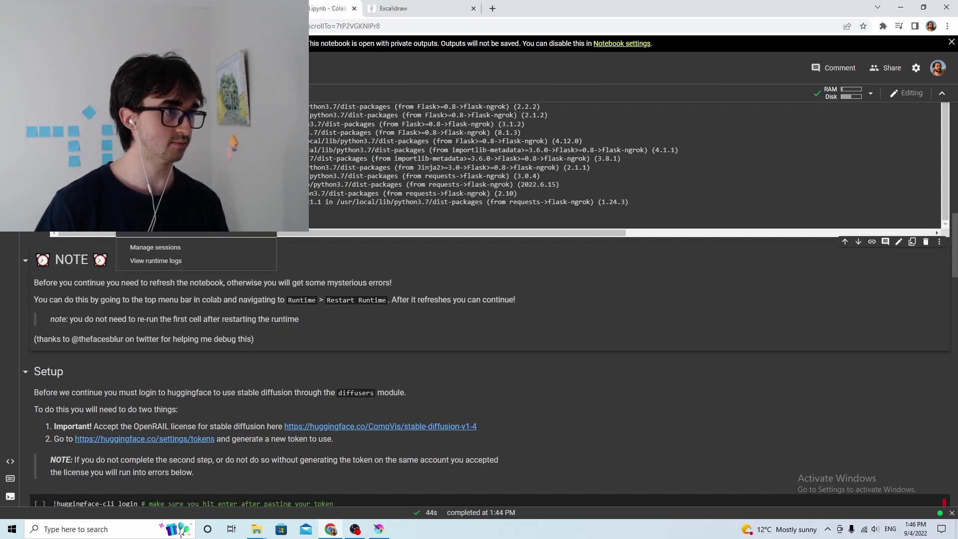
click(150, 178)
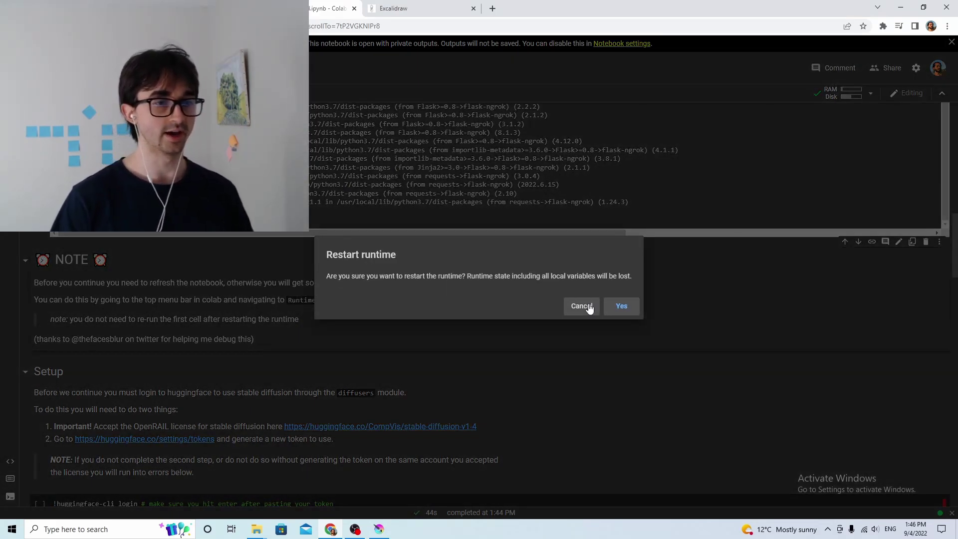
click(616, 306)
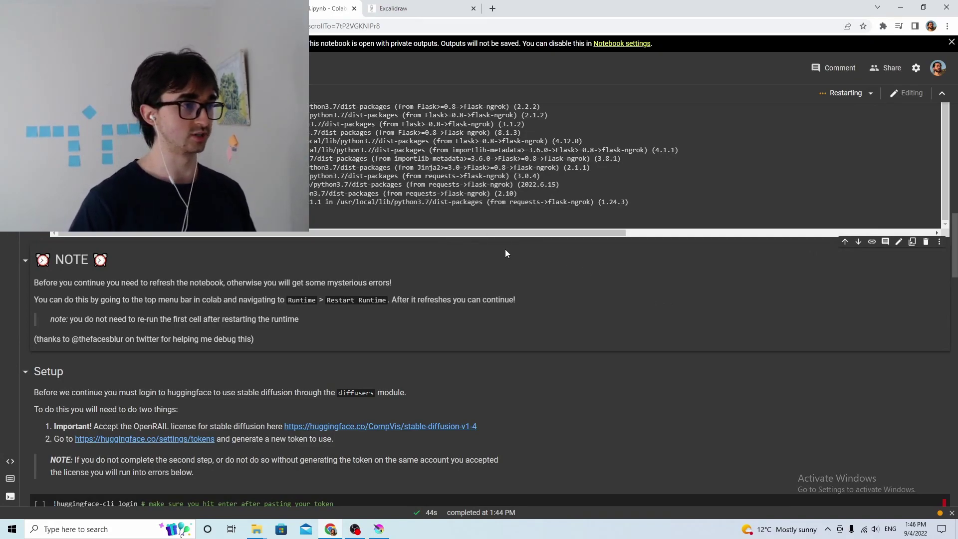
scroll(118, 367, down, 5)
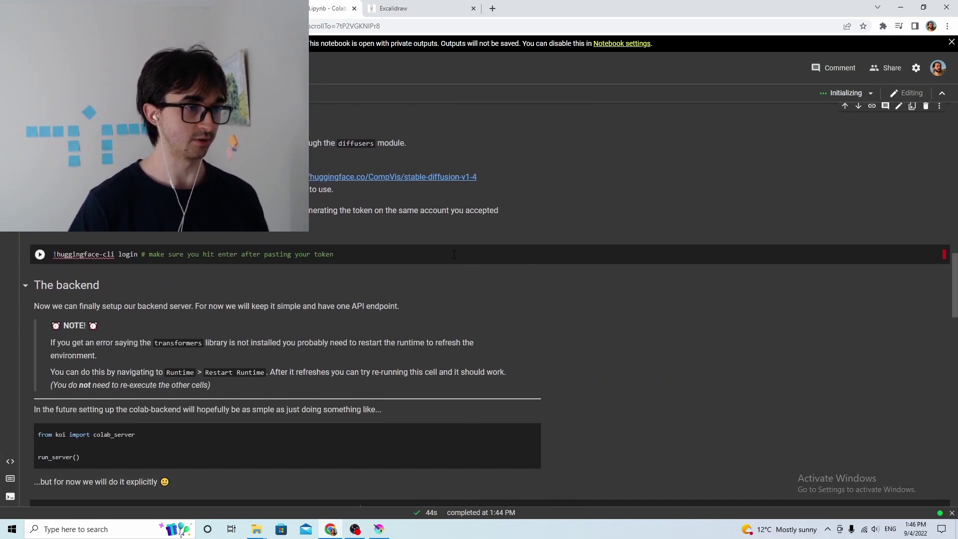
- Run the huggingface-cli login cell and paste the Hugging Face access token
click(454, 255)
key(shift+Return)
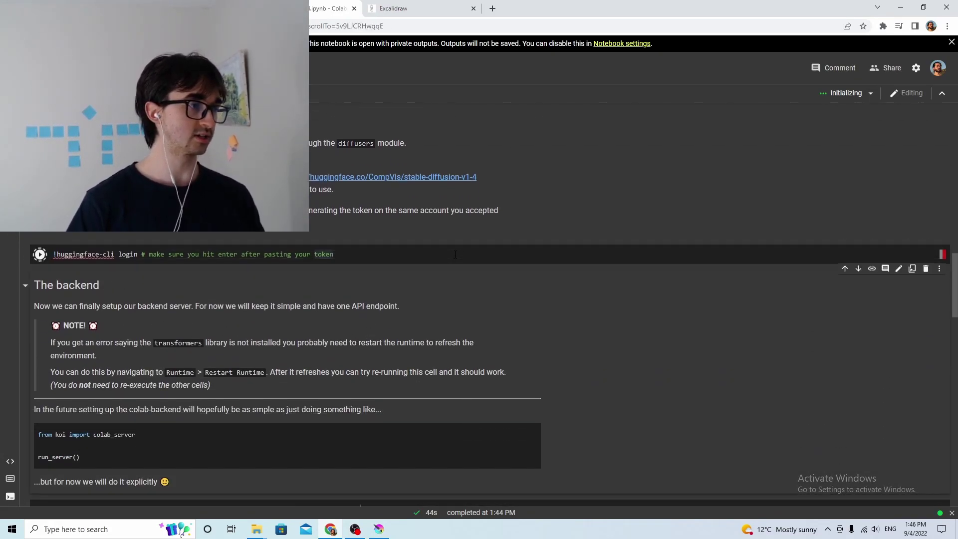
click(107, 351)
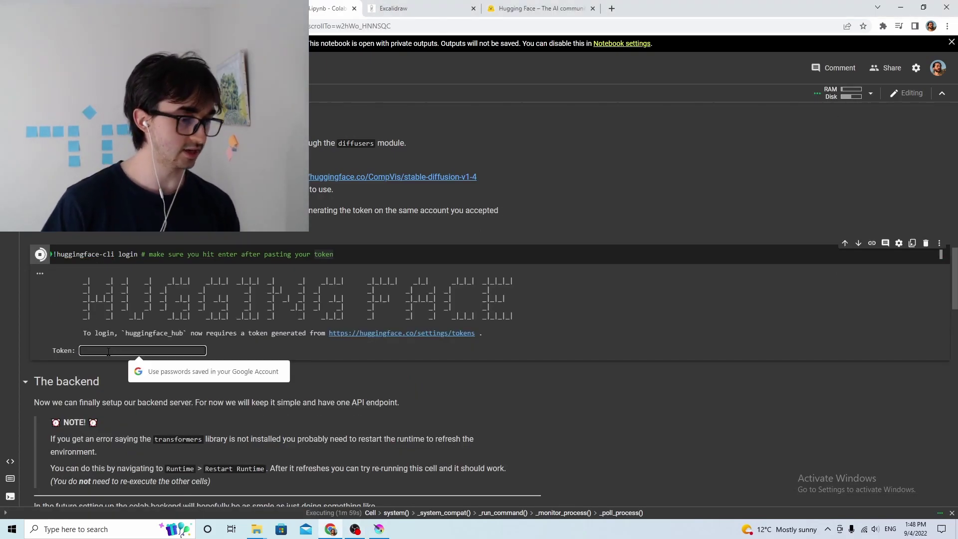
key(ctrl+v)
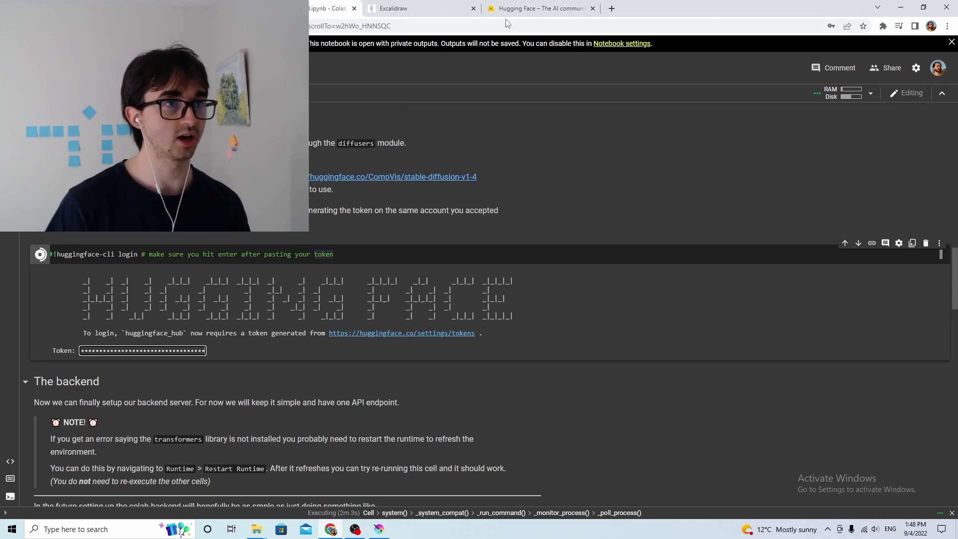
click(532, 8)
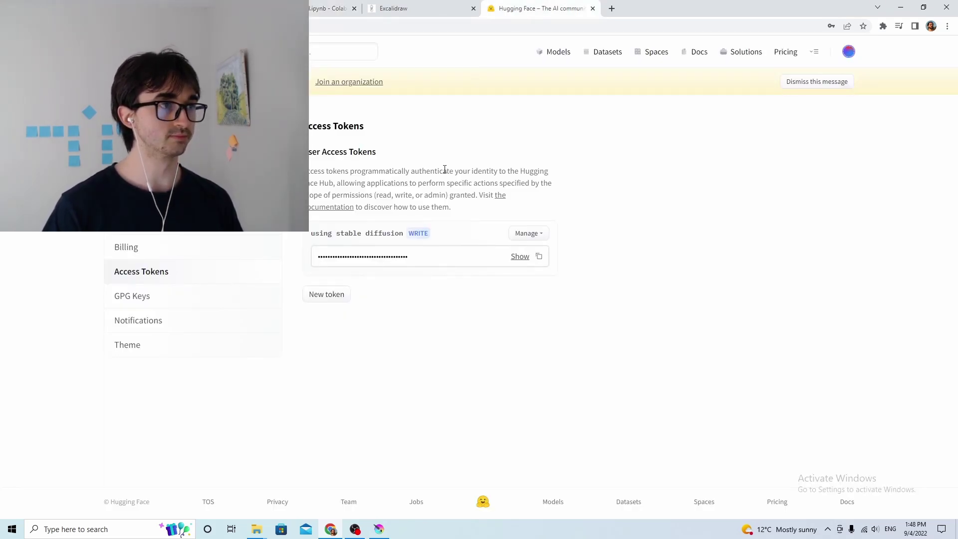
- Open and dismiss the account profile menu on Hugging Face's Access Tokens page
key(ctrl+l)
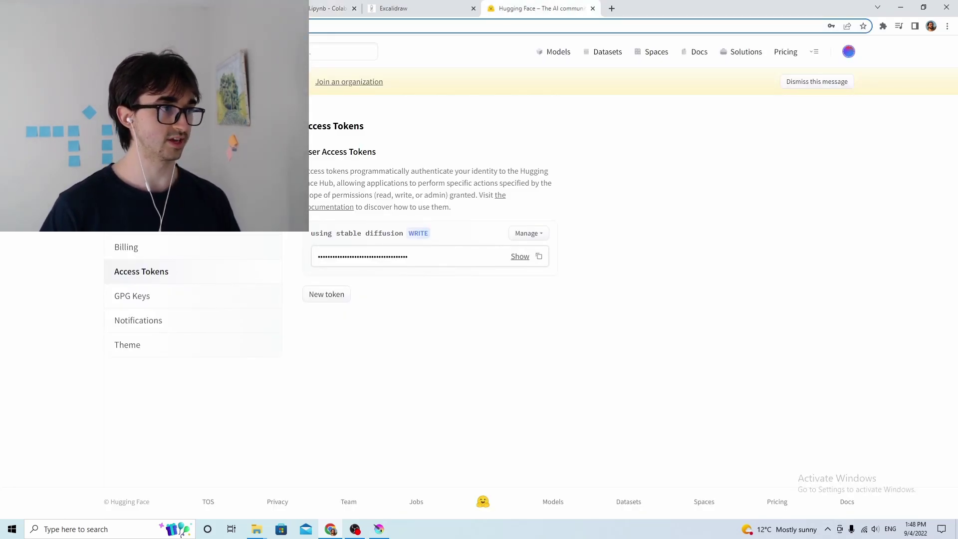
click(849, 52)
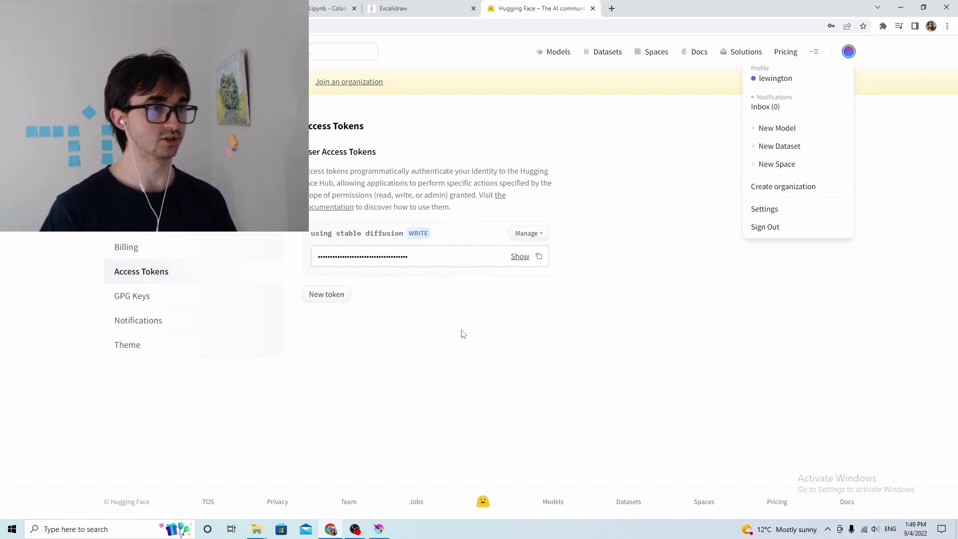
click(494, 336)
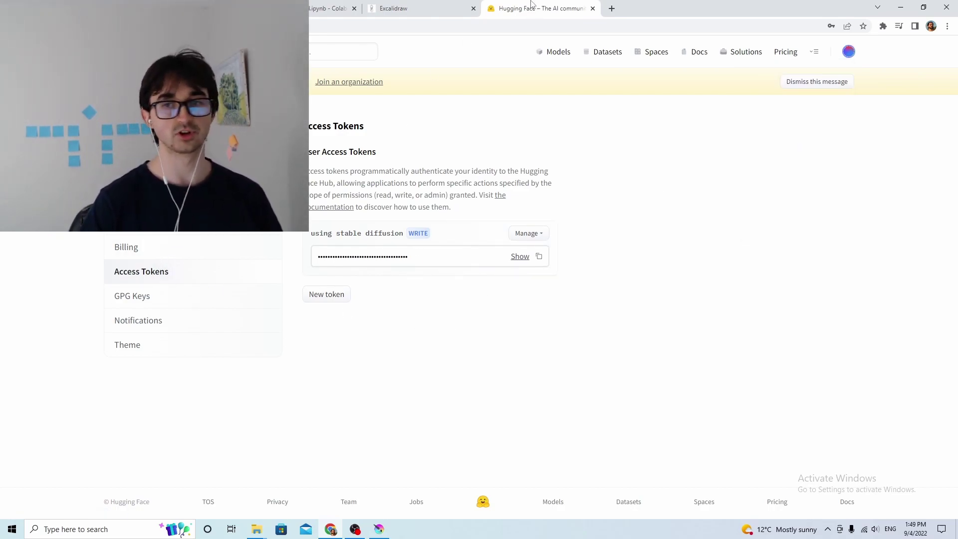
- Close the Hugging Face tab and go back to the Colab notebook tab
key(ctrl+w)
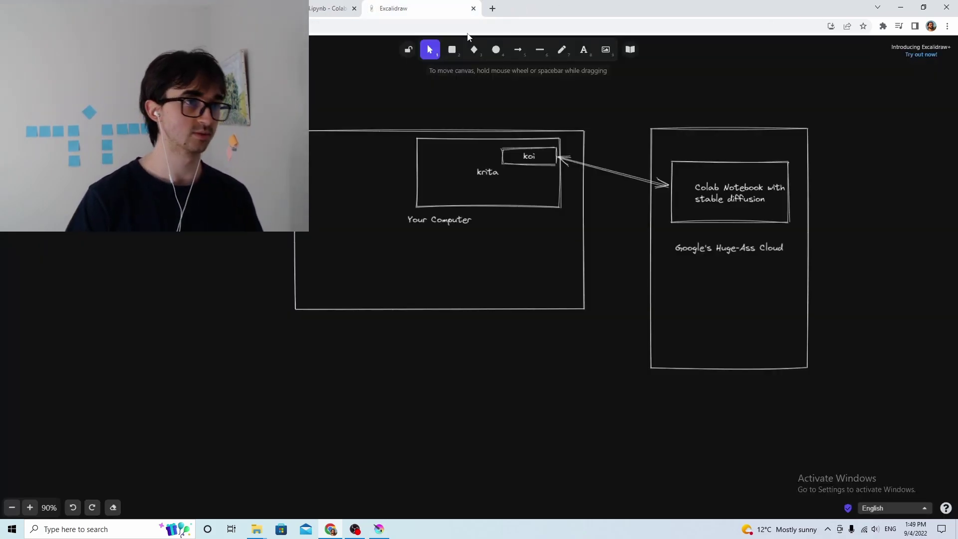
click(328, 9)
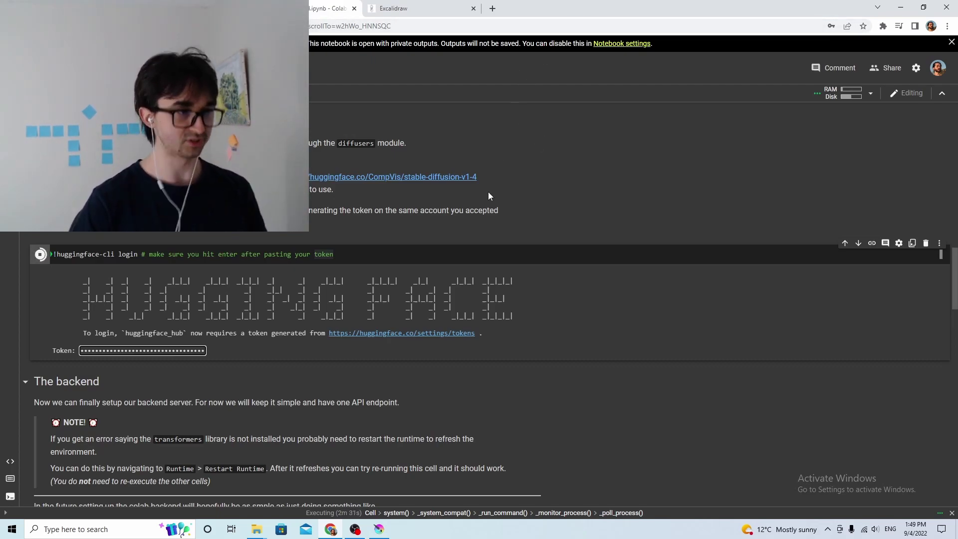
- Submit the access token to log in to Hugging Face
key(Return)
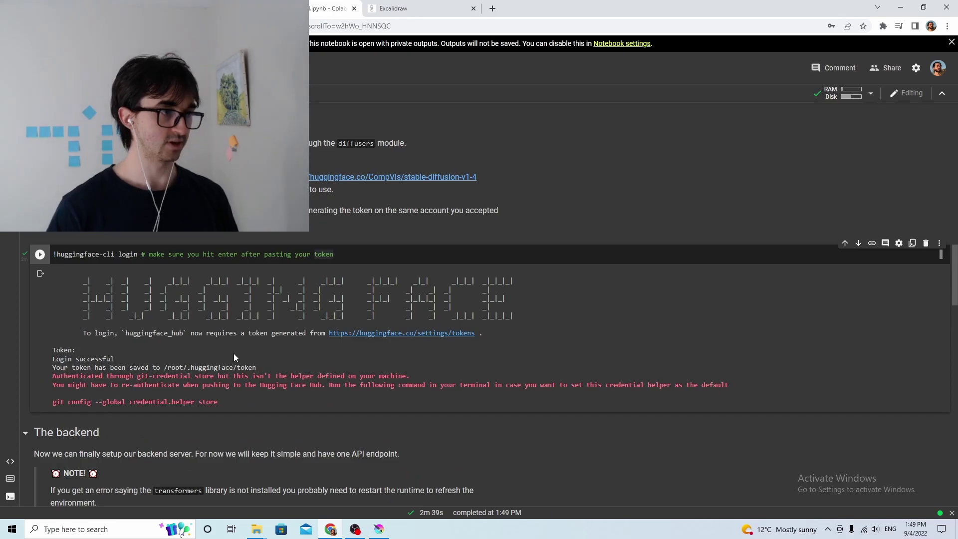
scroll(228, 300, down, 5)
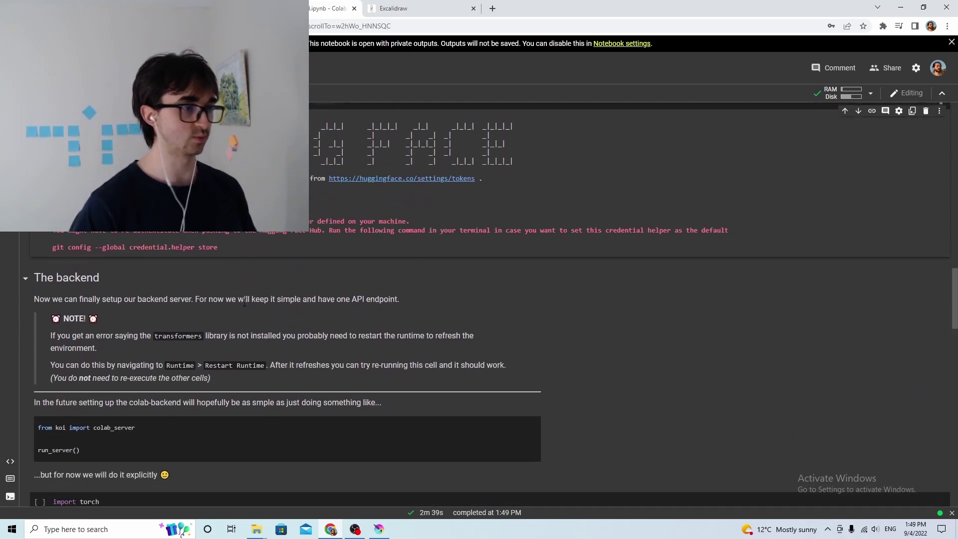
scroll(255, 326, down, 1)
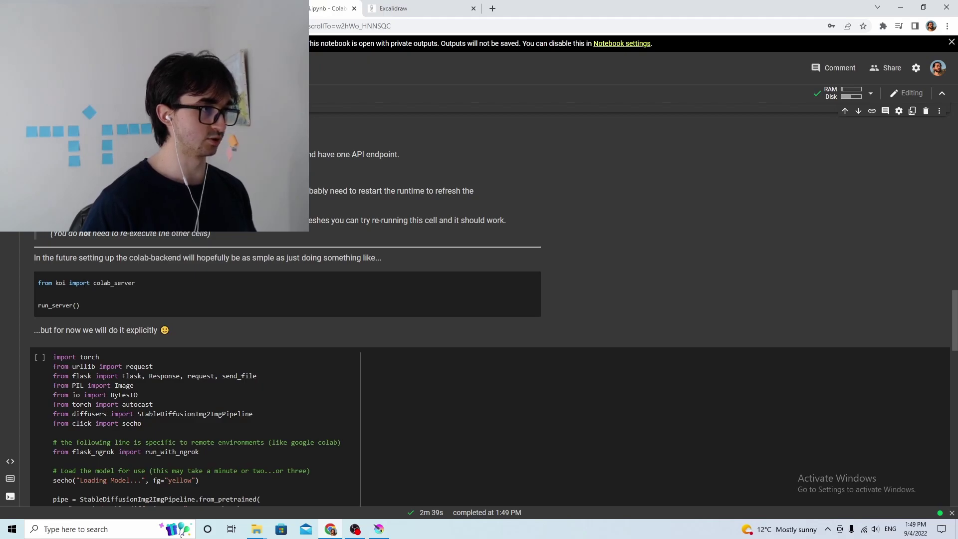
scroll(80, 249, down, 3)
scroll(216, 250, down, 3)
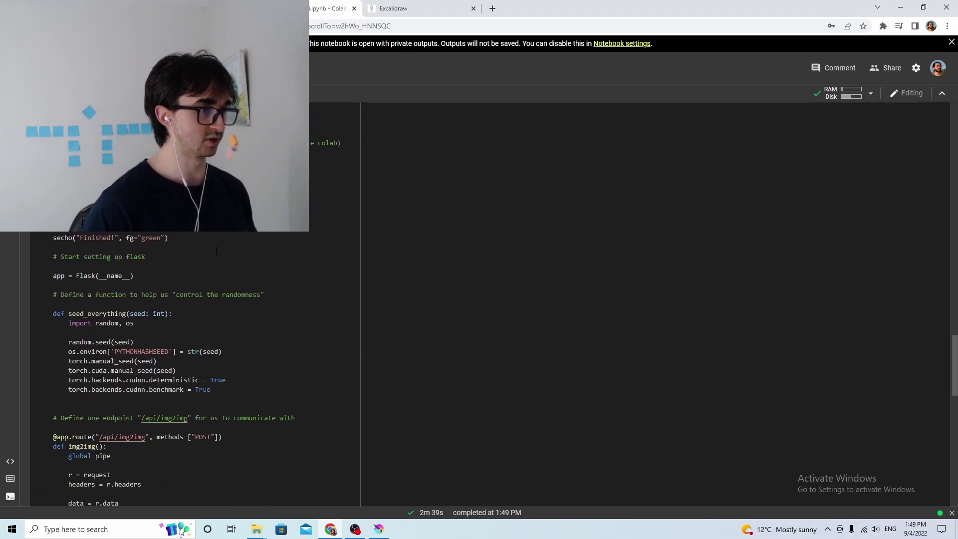
scroll(216, 250, up, 4)
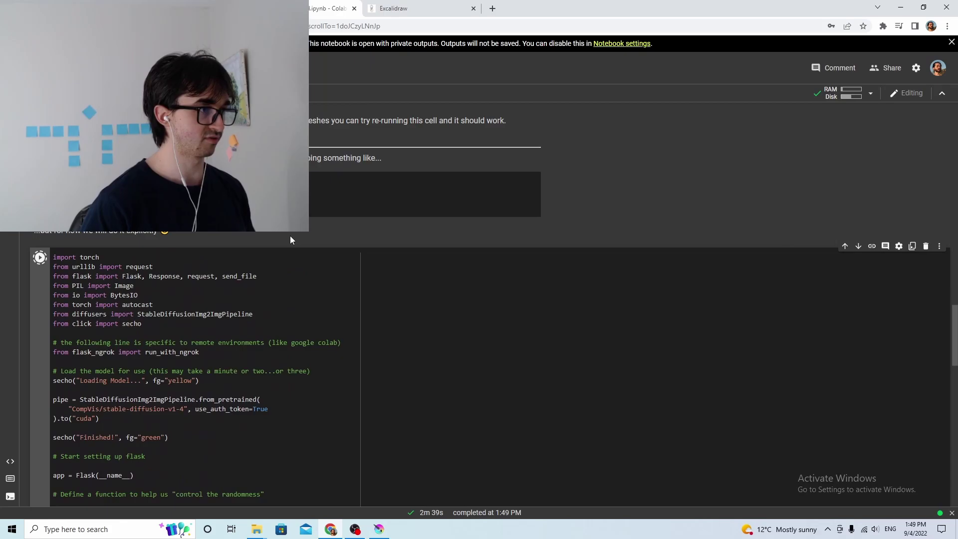
- Run the backend server cell and follow the stable diffusion model download
key(ctrl+Return)
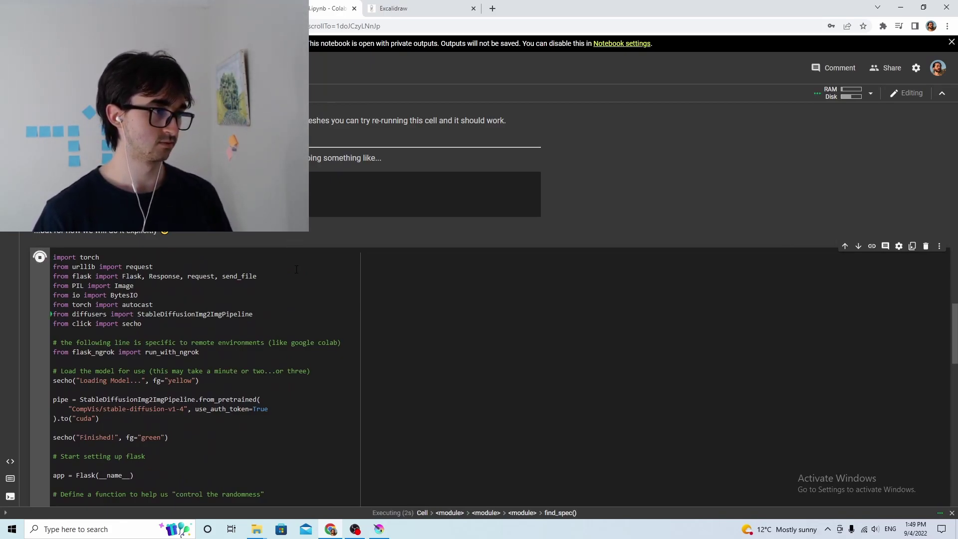
scroll(296, 269, down, 3)
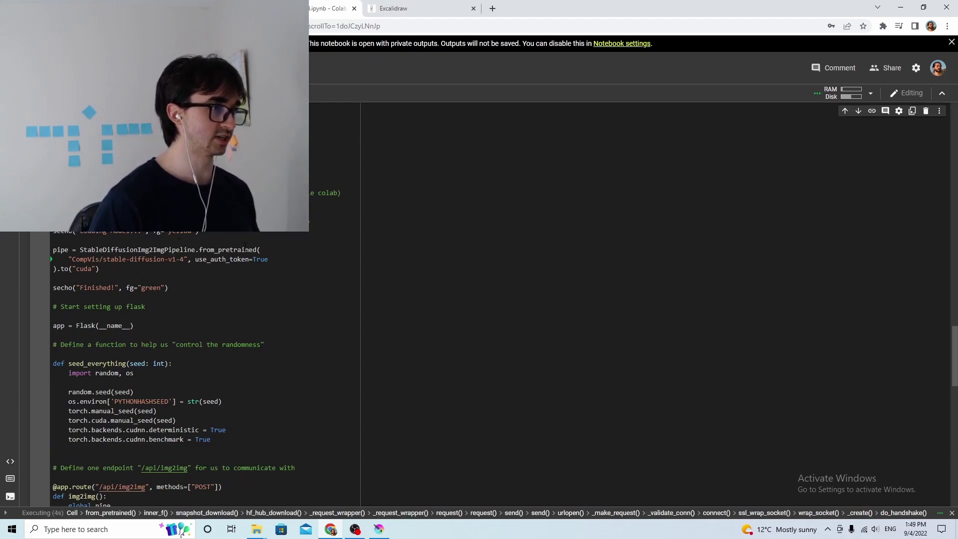
scroll(245, 245, down, 10)
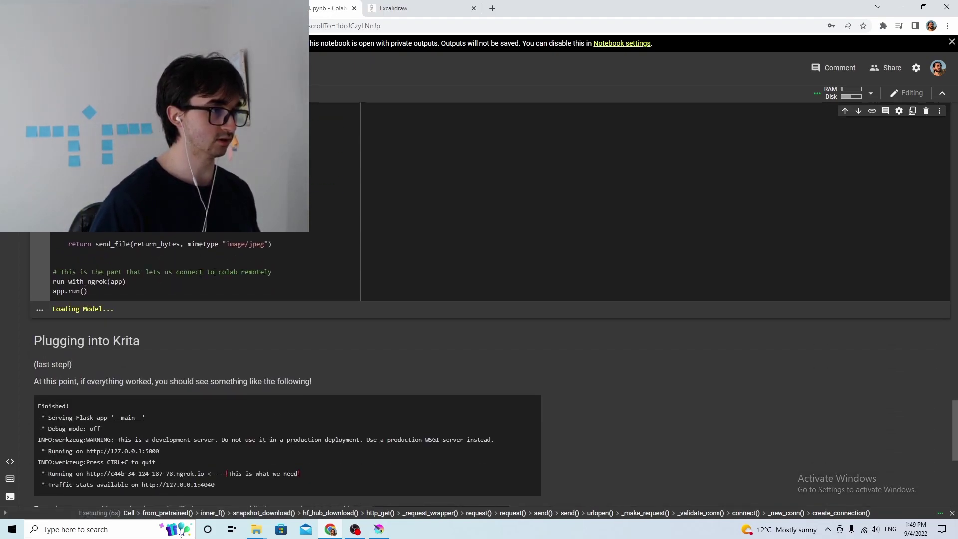
scroll(200, 350, up, 10)
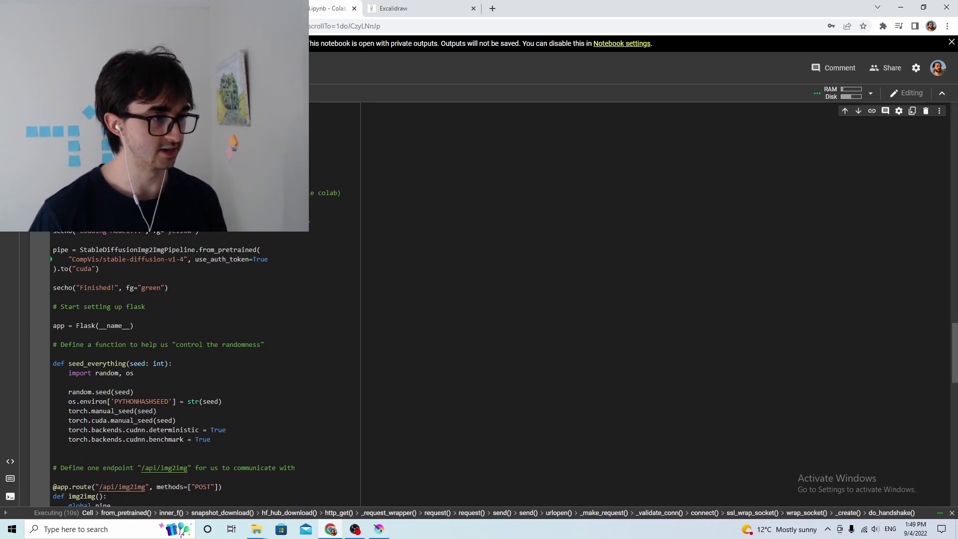
scroll(154, 356, down, 3)
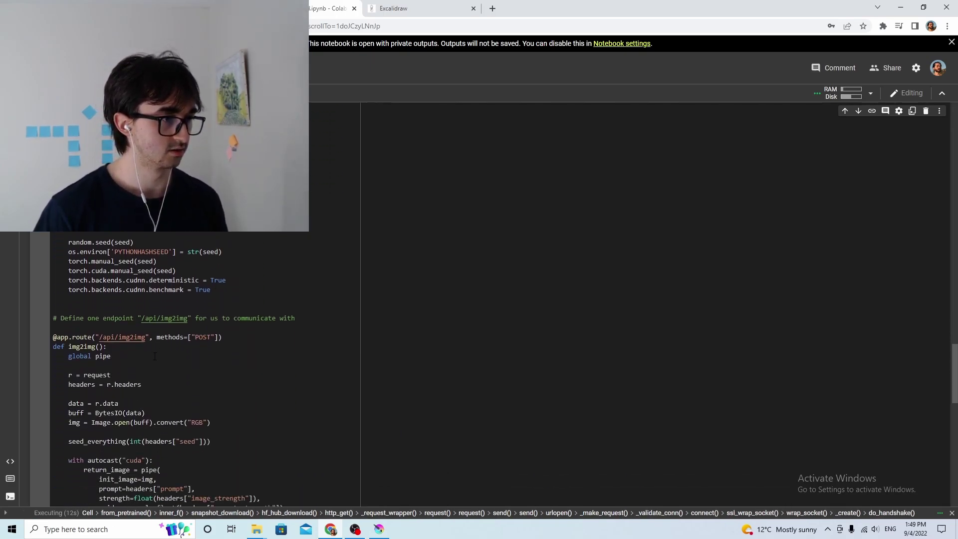
scroll(149, 320, down, 2)
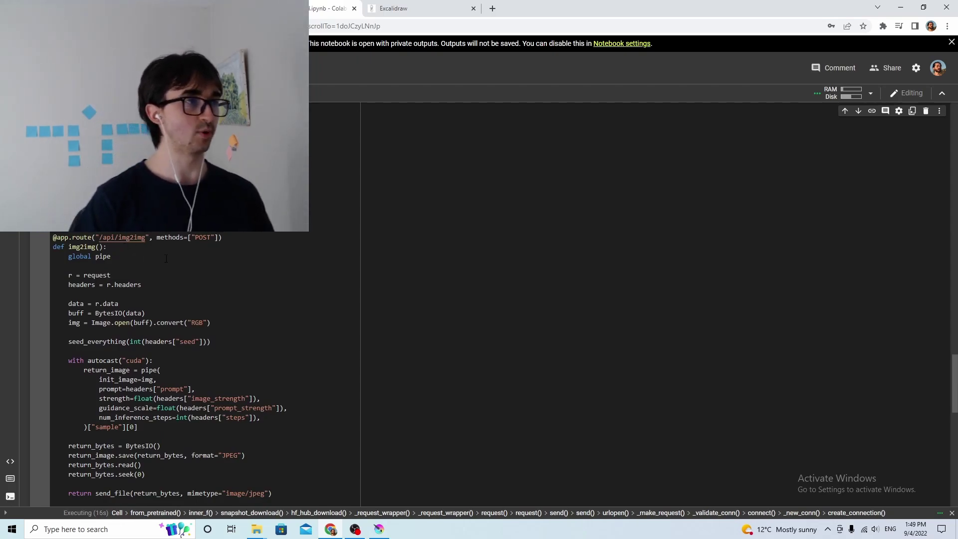
scroll(426, 287, down, 6)
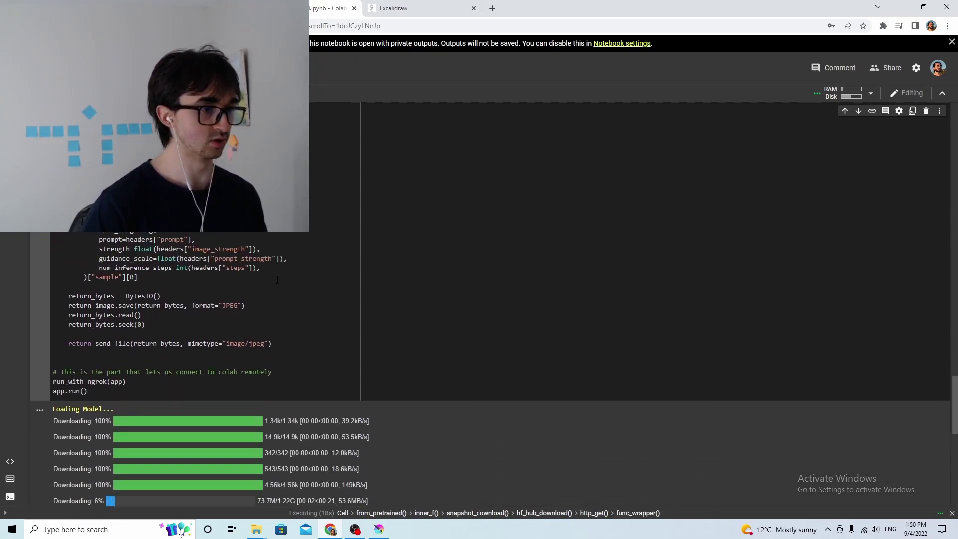
scroll(133, 289, down, 2)
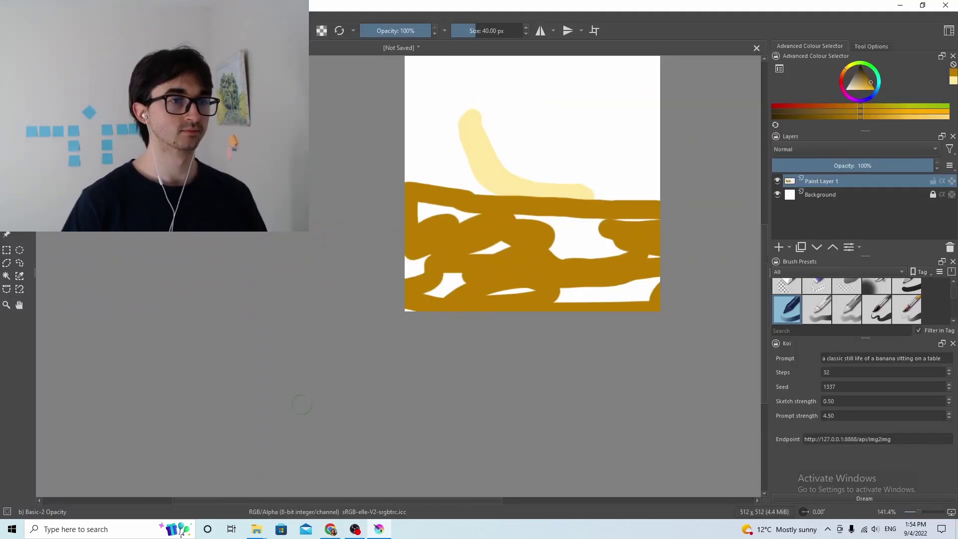
scroll(301, 404, down, 1)
scroll(302, 404, up, 1)
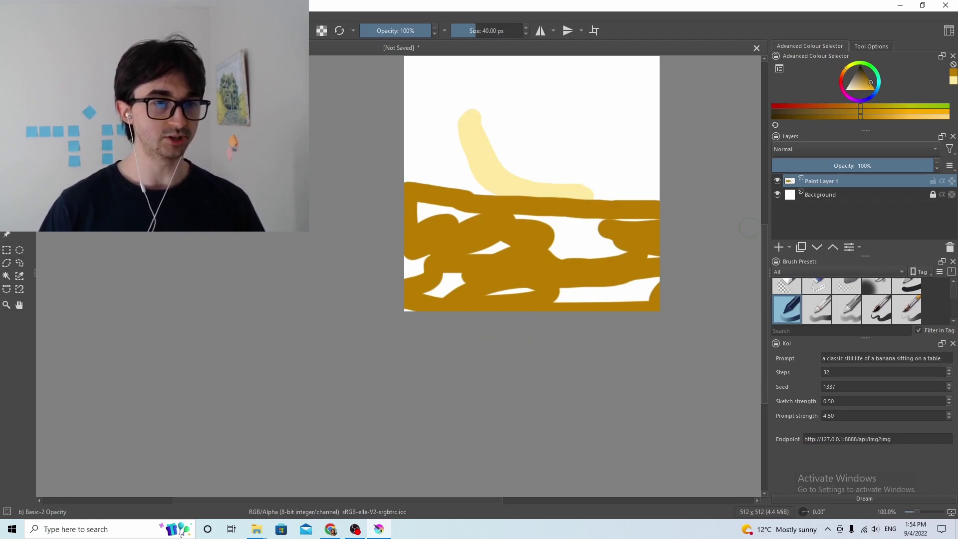
- Point out the Koi prompt text and the endpoint URL, then bring up the Excalidraw diagram
drag(765, 226, 760, 190)
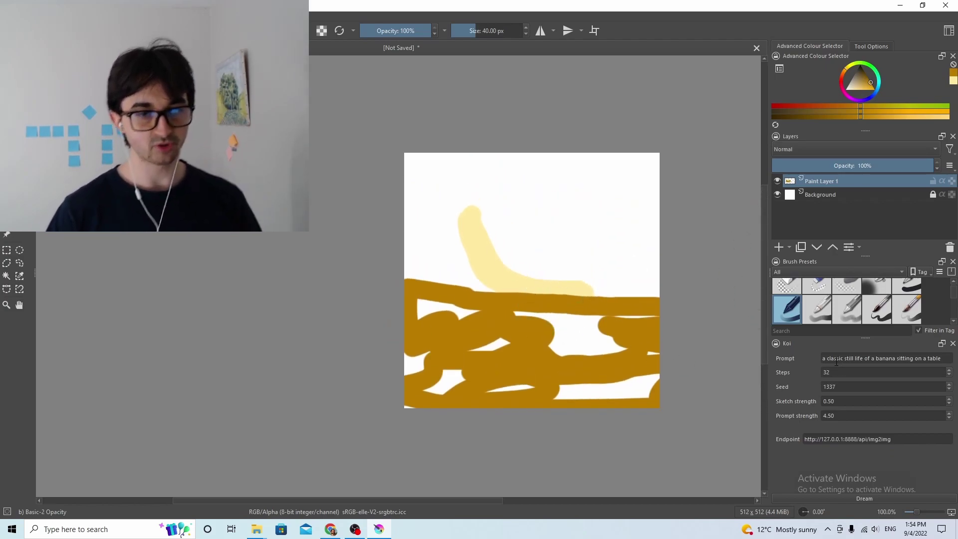
drag(822, 360, 947, 360)
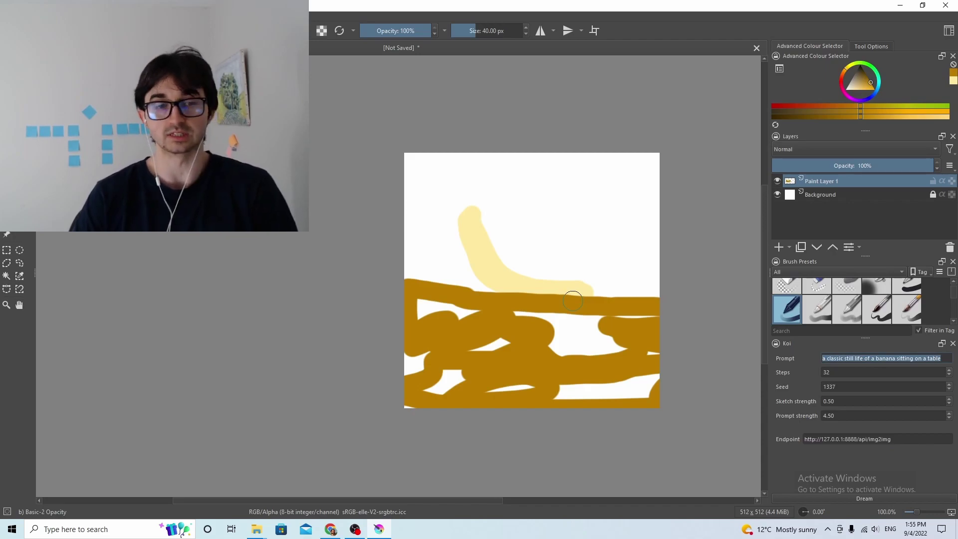
click(738, 351)
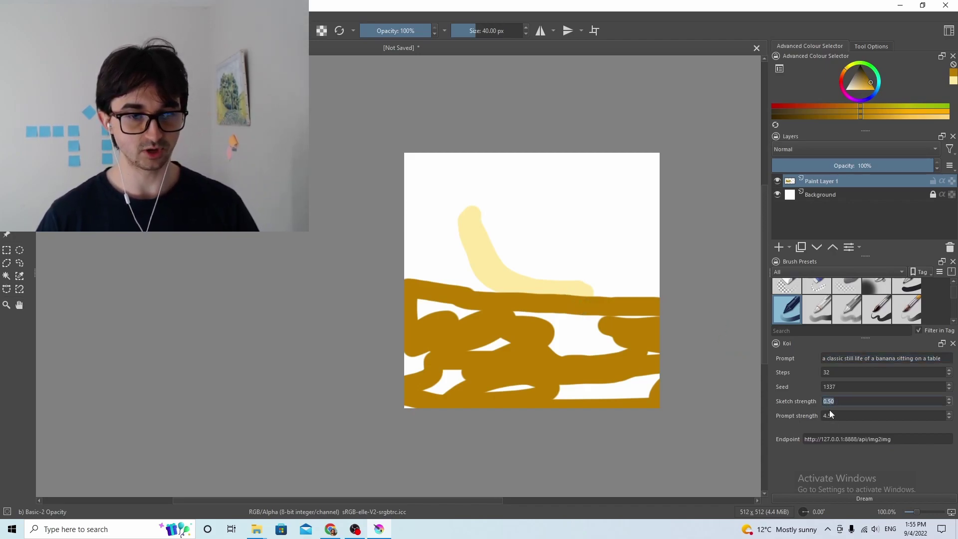
click(830, 415)
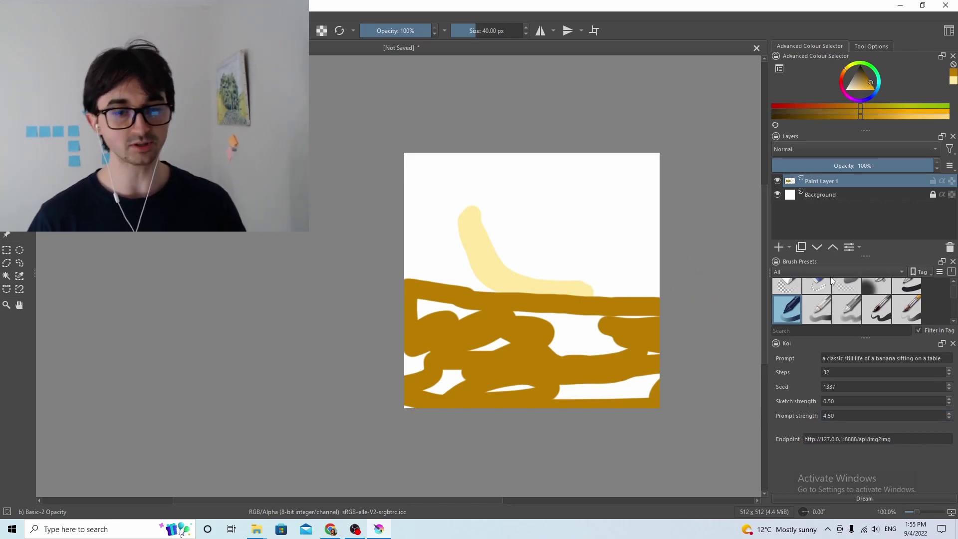
drag(890, 439, 805, 438)
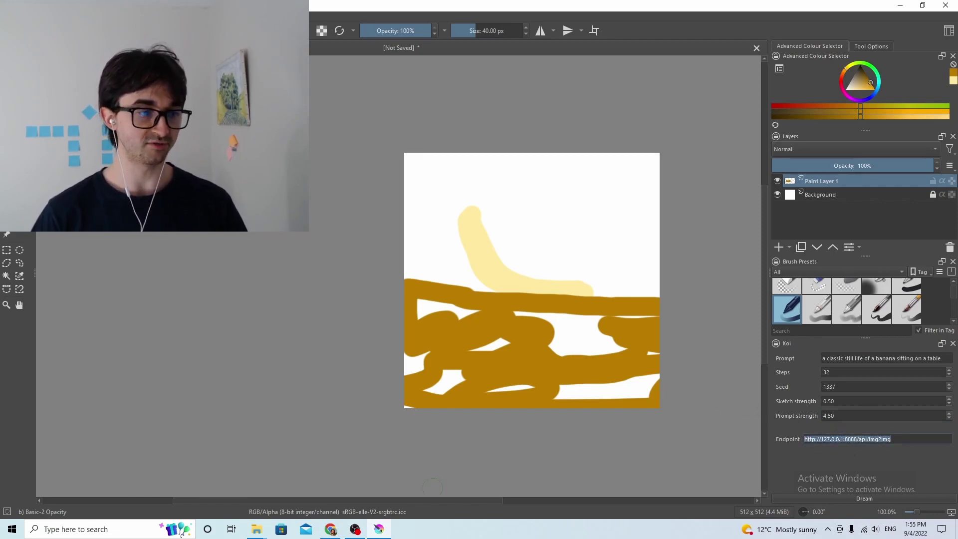
click(338, 532)
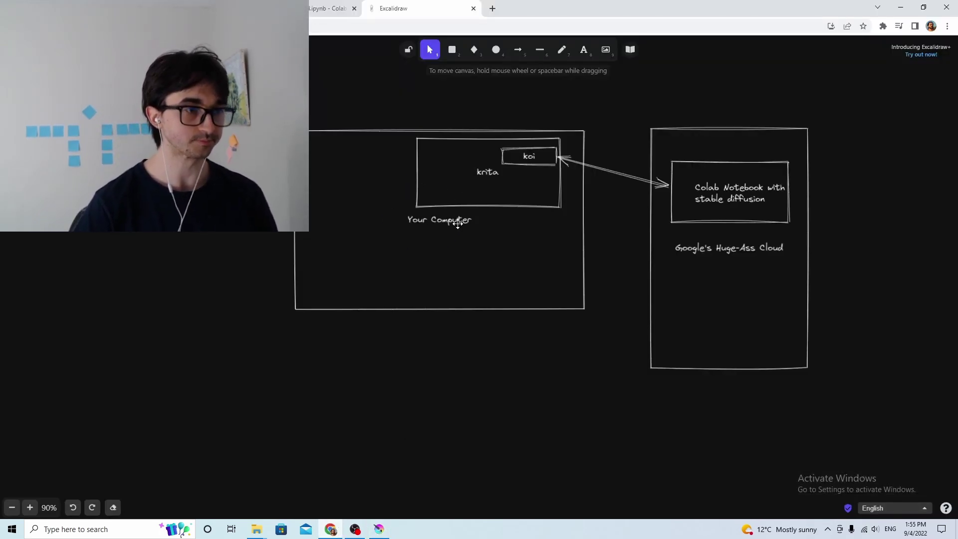
- Nudge the Colab Notebook label up-left and the cloud box down, then return to Krita
click(536, 167)
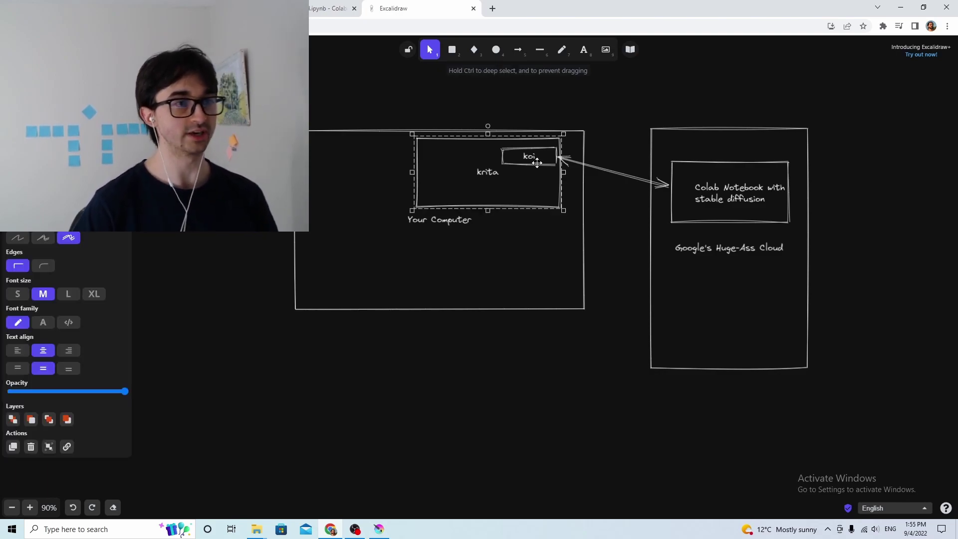
click(540, 248)
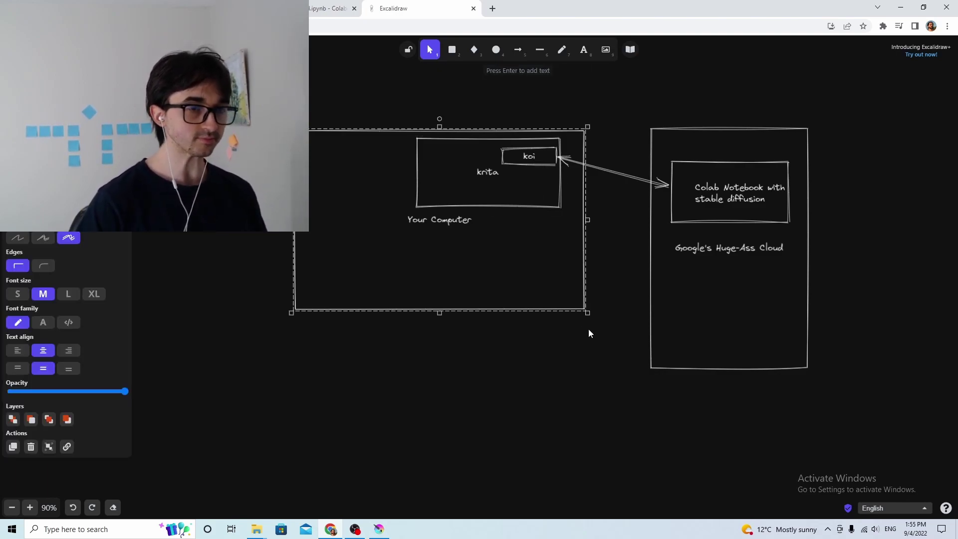
click(580, 359)
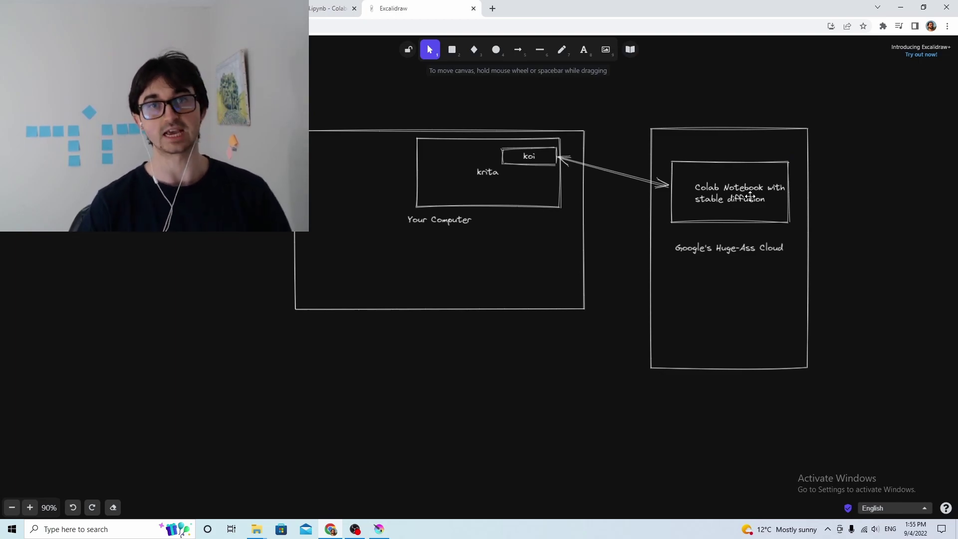
drag(738, 201, 731, 195)
click(746, 226)
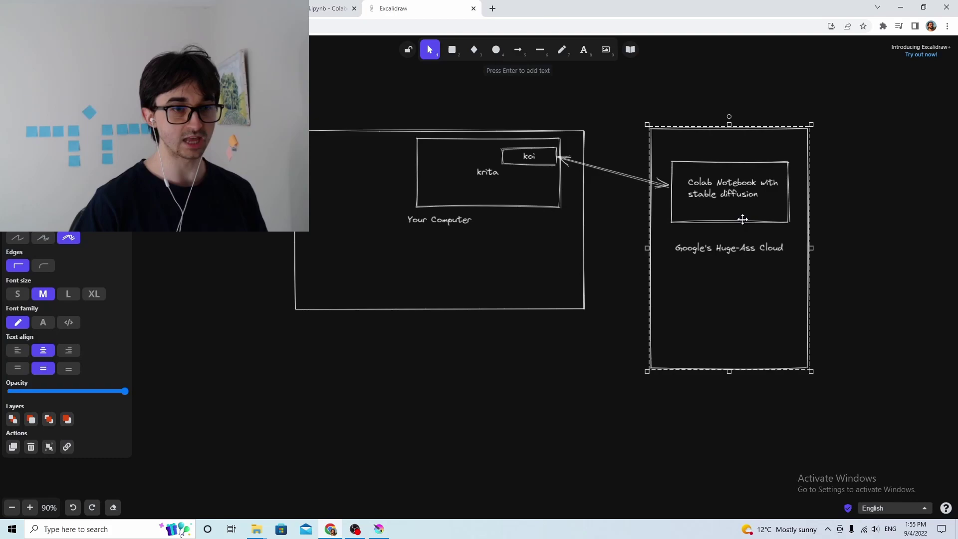
drag(738, 289, 738, 290)
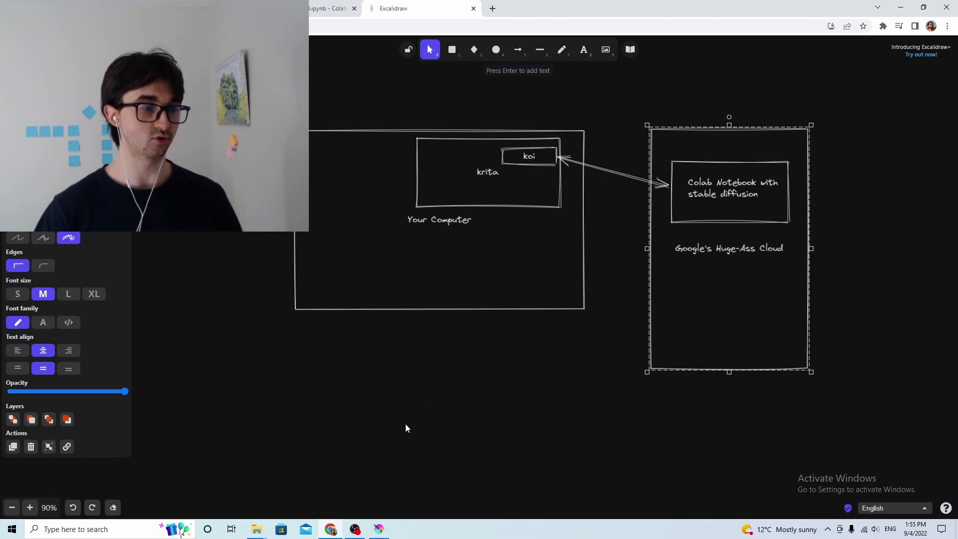
key(alt+Tab)
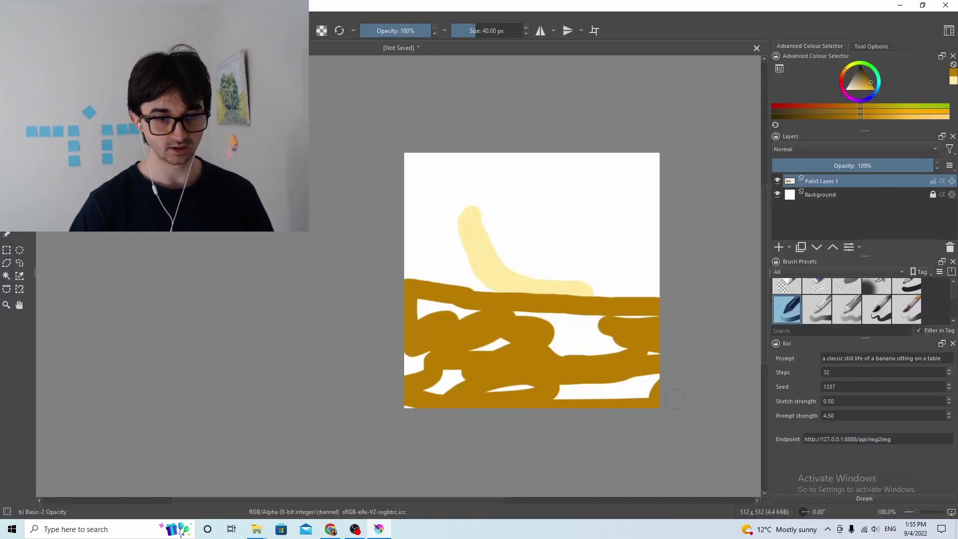
- Select the Koi endpoint's localhost address, then scroll Colab to the 'Plugging into Krita' section
click(809, 438)
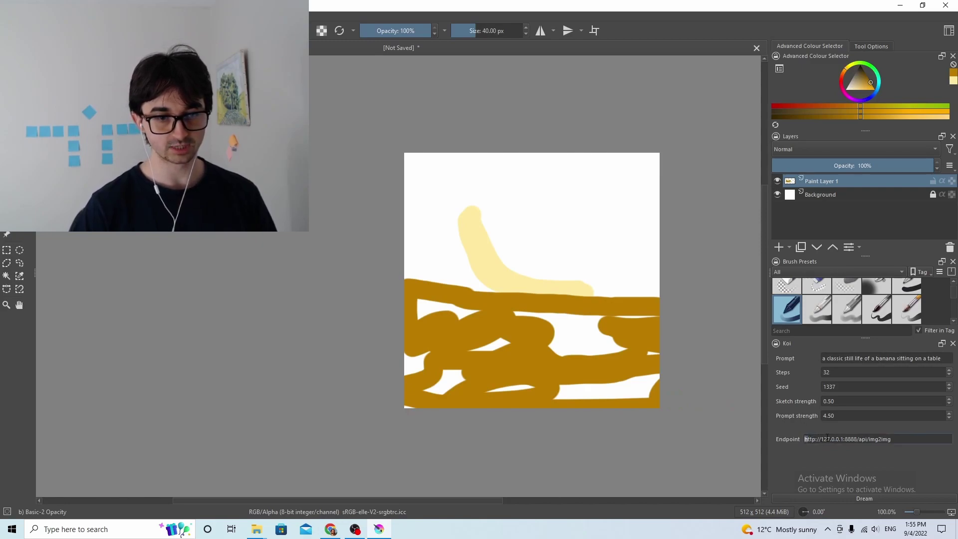
triple_click(826, 438)
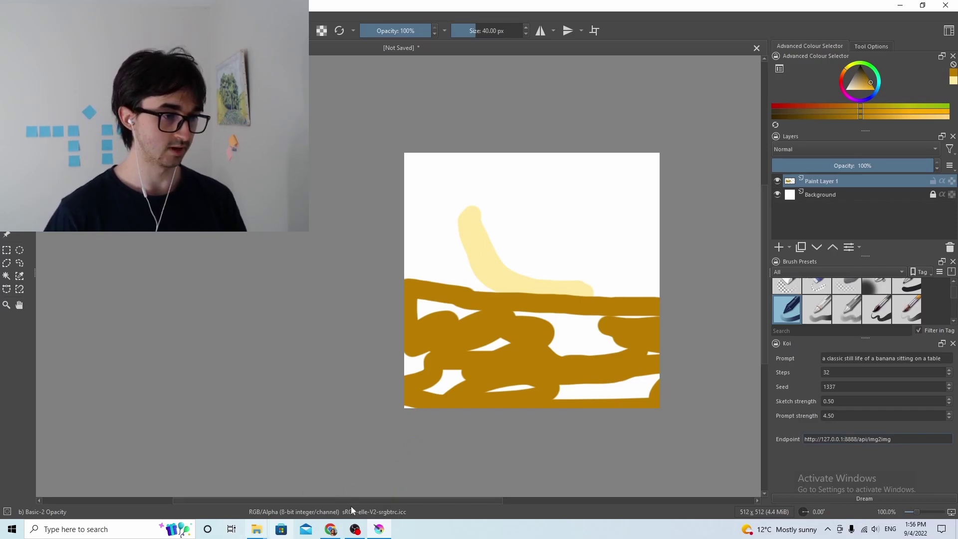
click(327, 531)
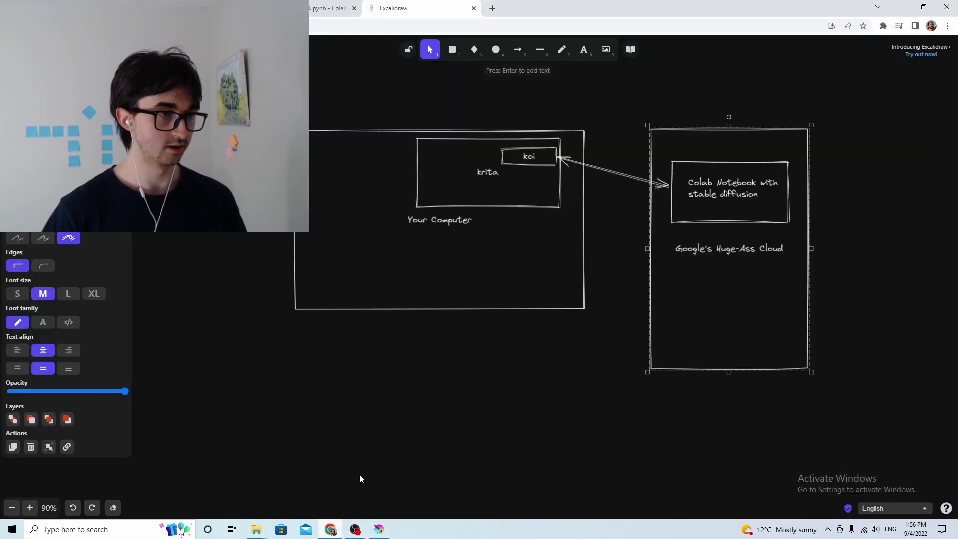
click(329, 9)
scroll(489, 299, down, 2)
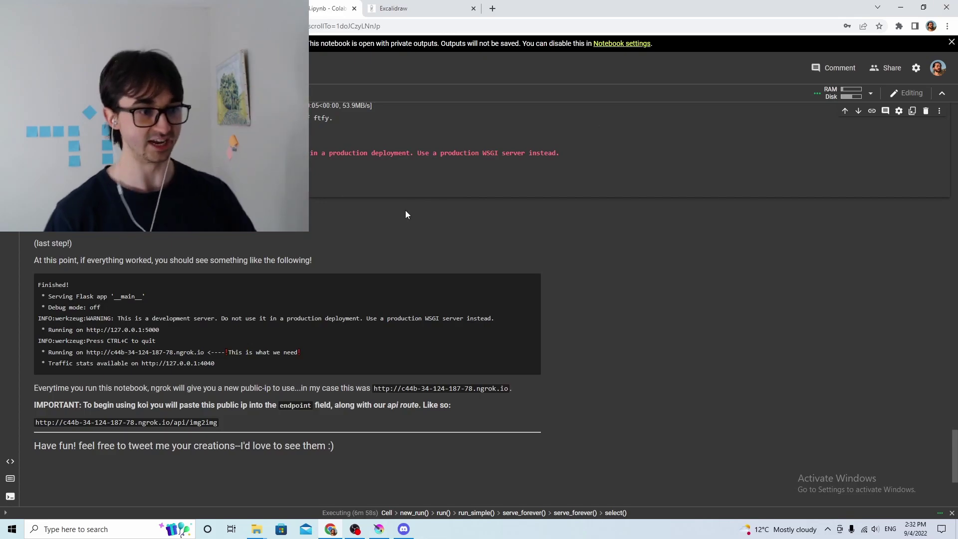
- Dream from the ship sketch in Koi and watch the Colab server log generate it
click(379, 529)
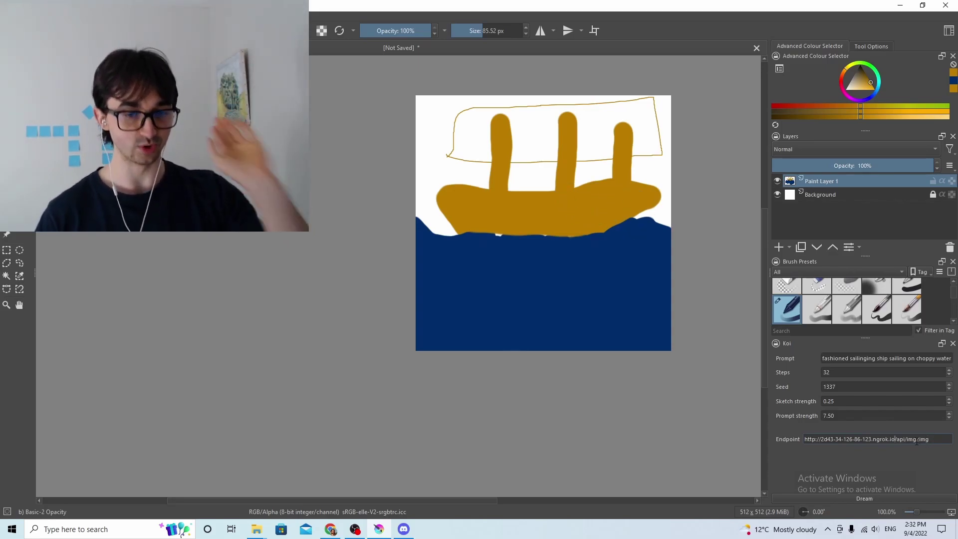
click(879, 501)
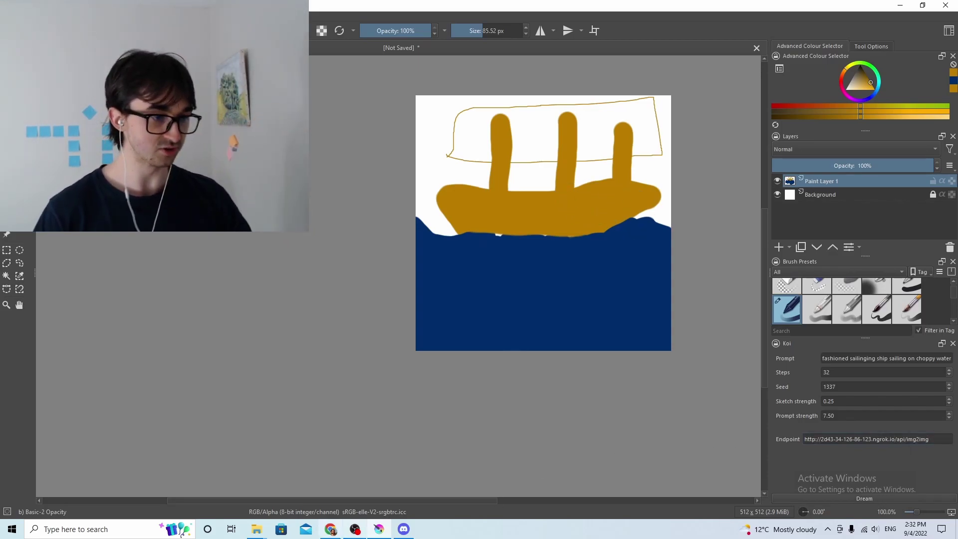
click(331, 529)
scroll(215, 244, up, 3)
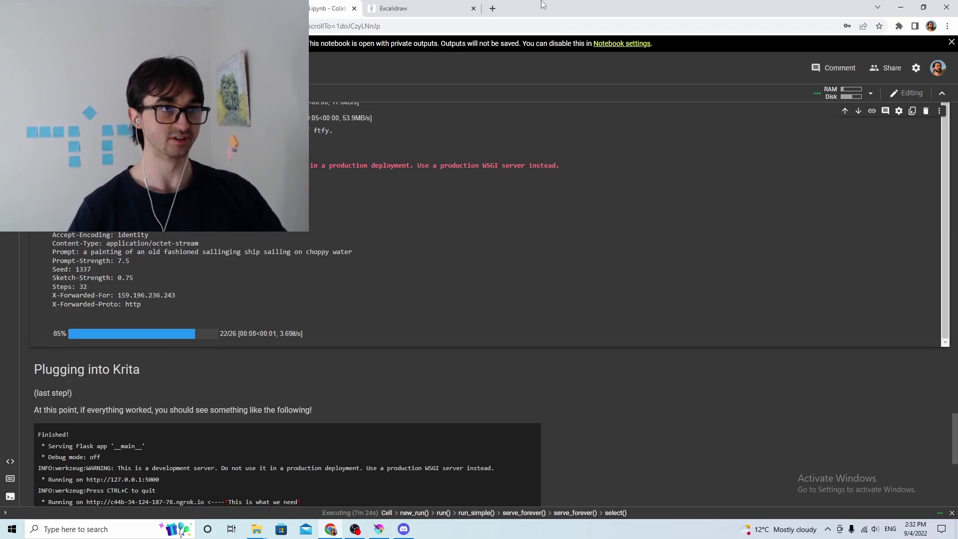
- Confirm the Colab request finished with HTTP 200, then return to Krita's new dream_2 layer
click(419, 9)
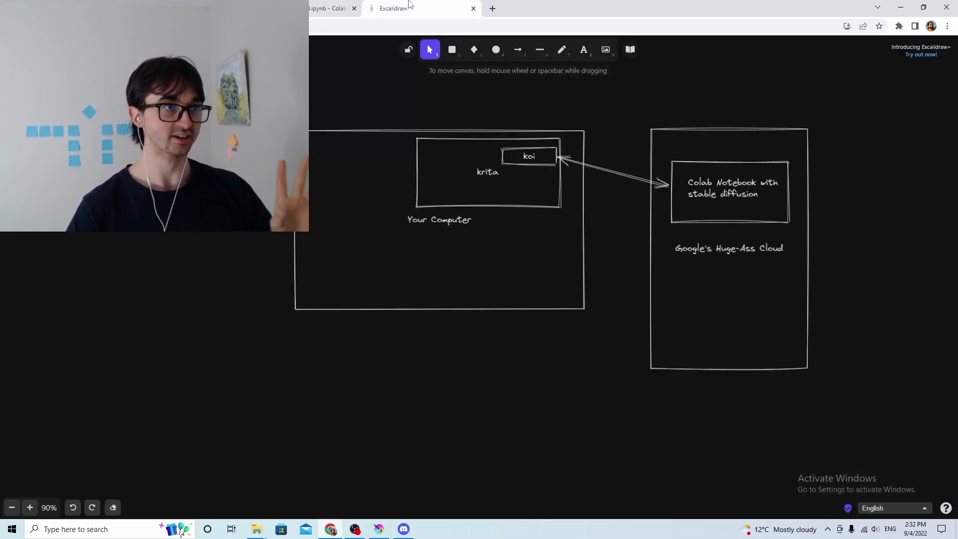
click(312, 7)
scroll(424, 272, down, 5)
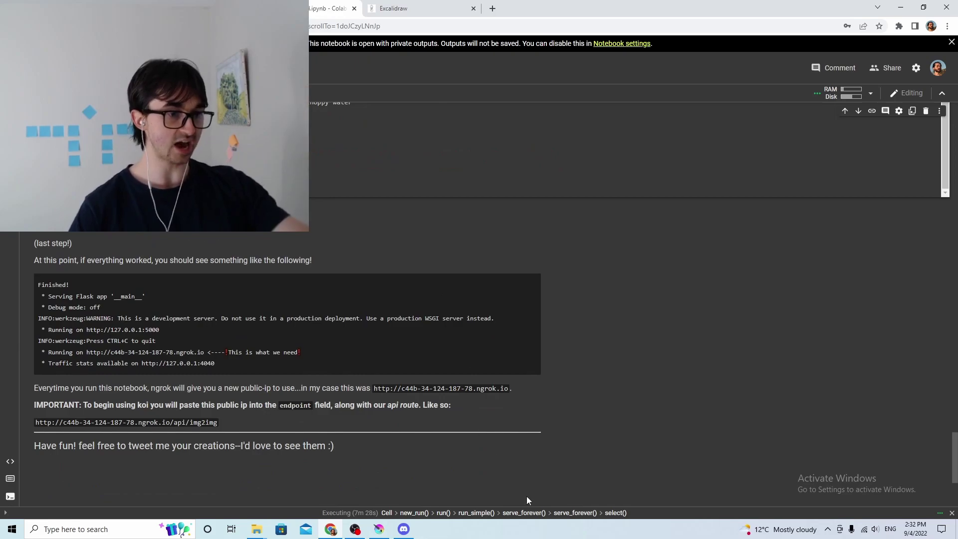
click(379, 530)
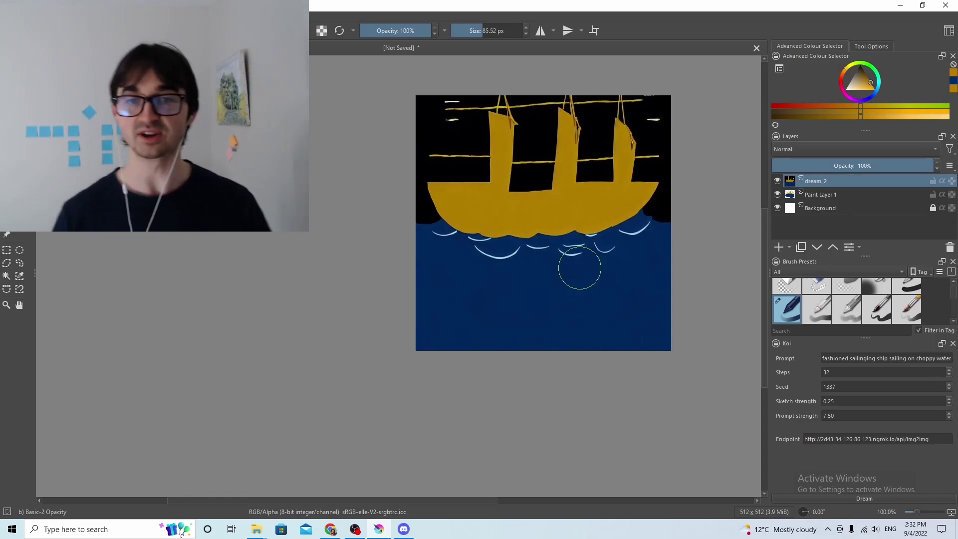
- Toggle dream_2's visibility to compare the generated painting with the sketch
click(777, 180)
click(777, 181)
click(776, 180)
click(776, 180)
click(777, 180)
click(777, 181)
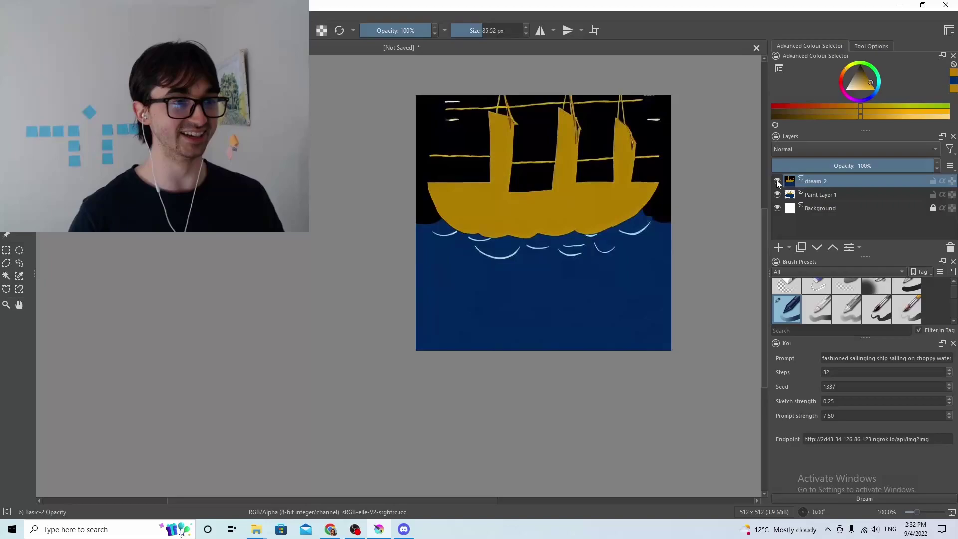
- Set Koi's Steps to 90, hide dream_2, and switch to the Colab notebook
click(896, 372)
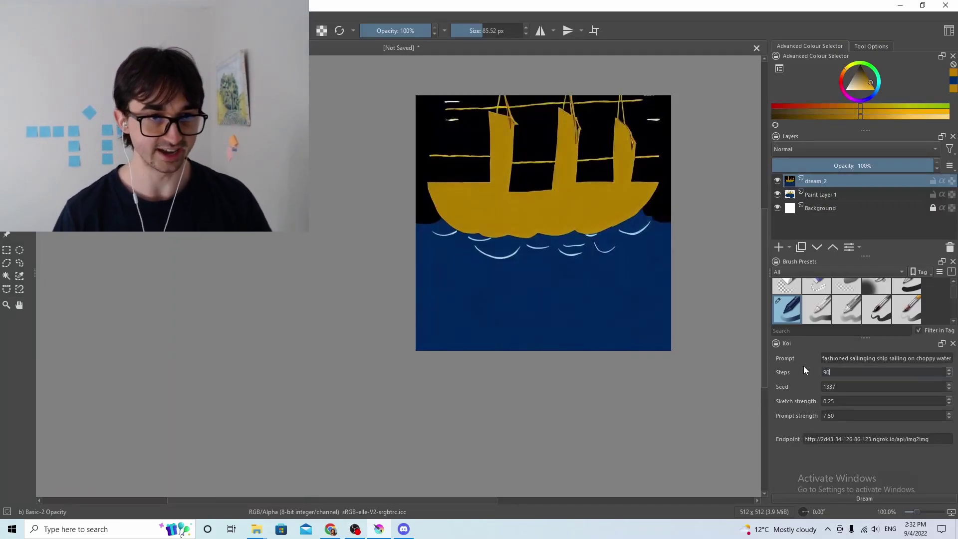
click(776, 180)
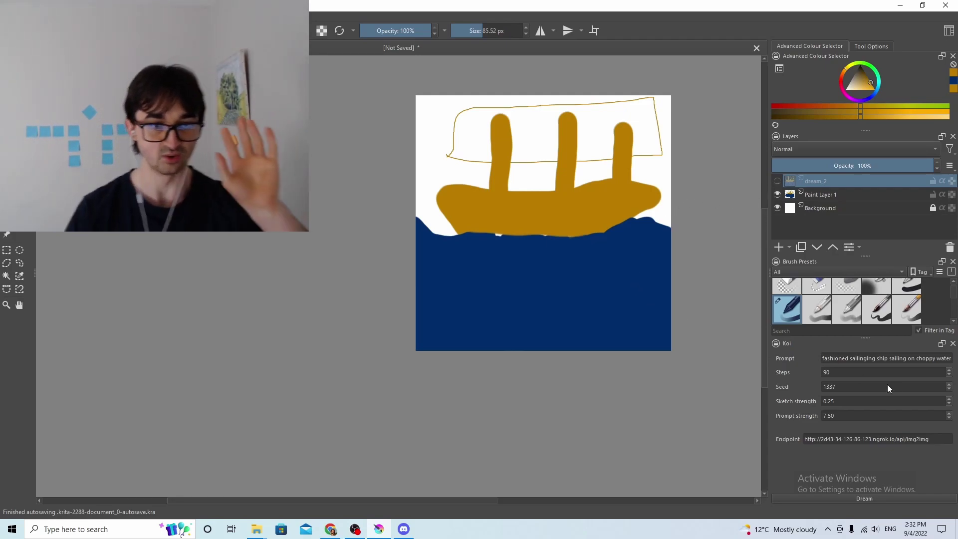
key(alt+Tab)
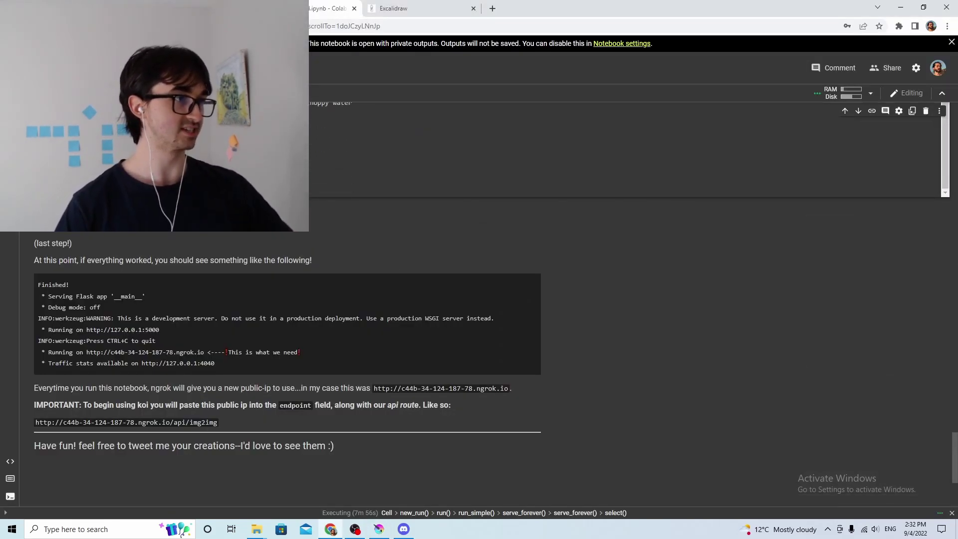
- Show the architecture diagram, check Krita's new dream_3 layer, then return to the browser
click(399, 9)
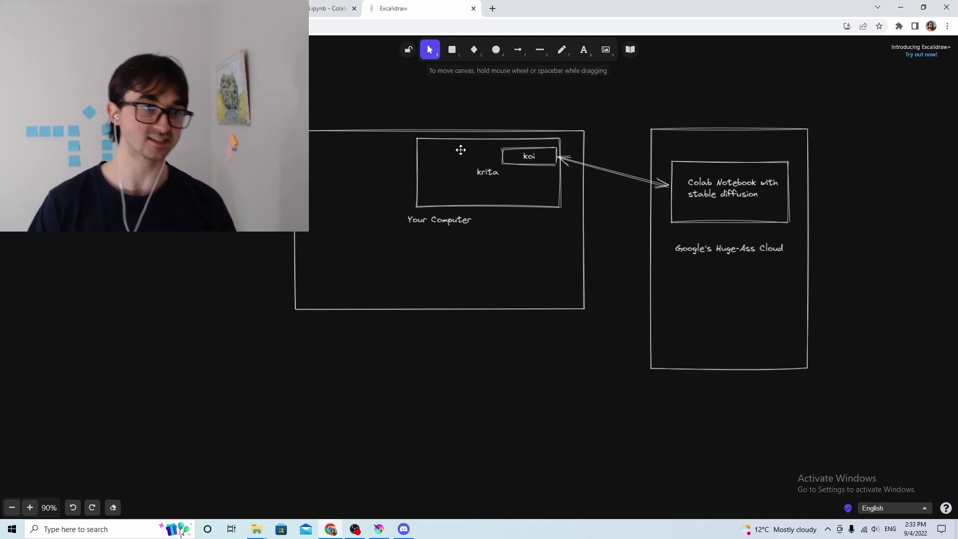
key(alt+Tab)
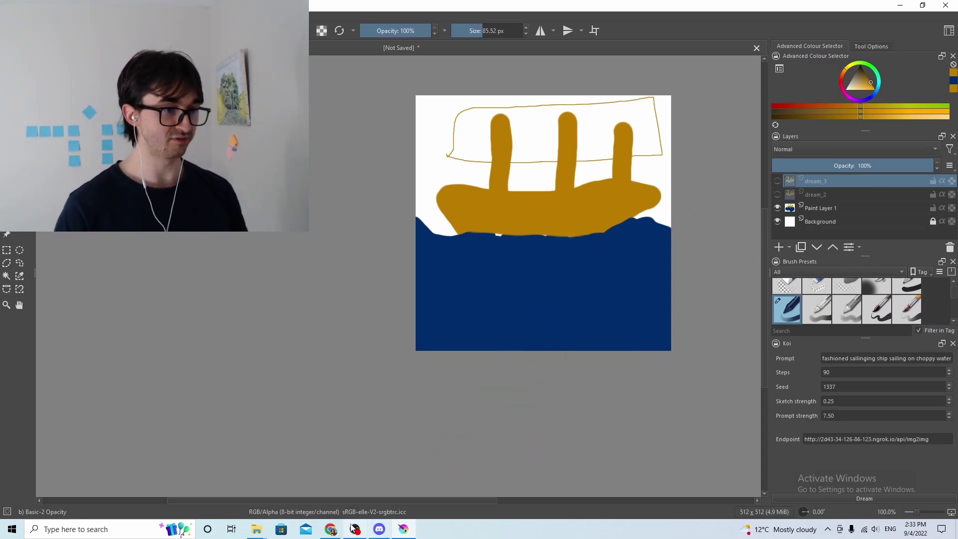
click(335, 529)
- Highlight the koi README's Installation steps 1–4 on GitHub, glancing at the Colab tab
key(alt+Tab)
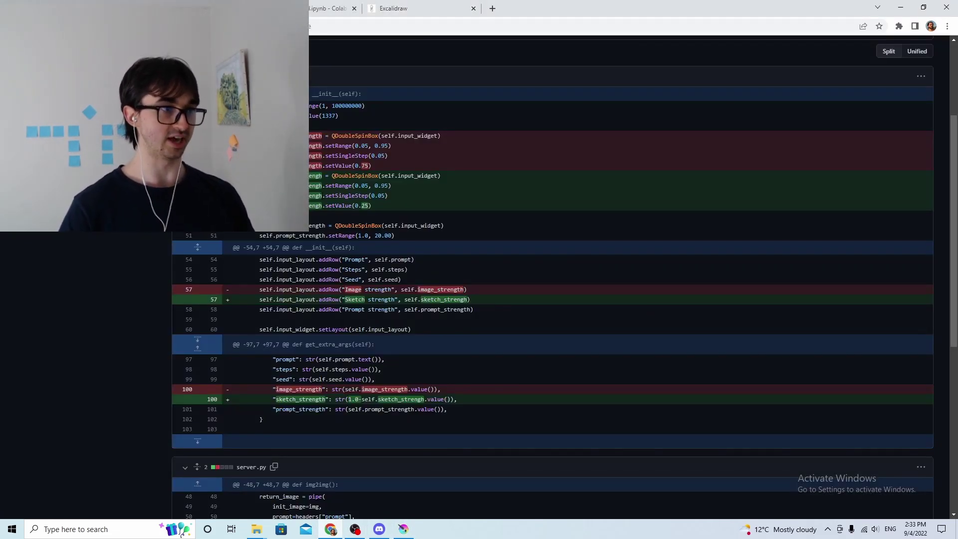
key(alt+Tab)
drag(203, 281, 456, 322)
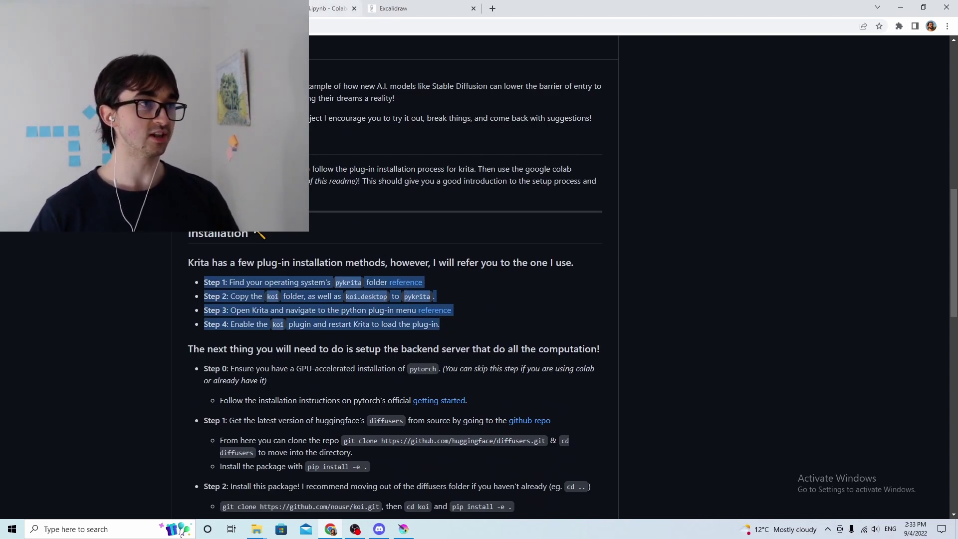
click(299, 9)
key(ctrl+shift+Tab)
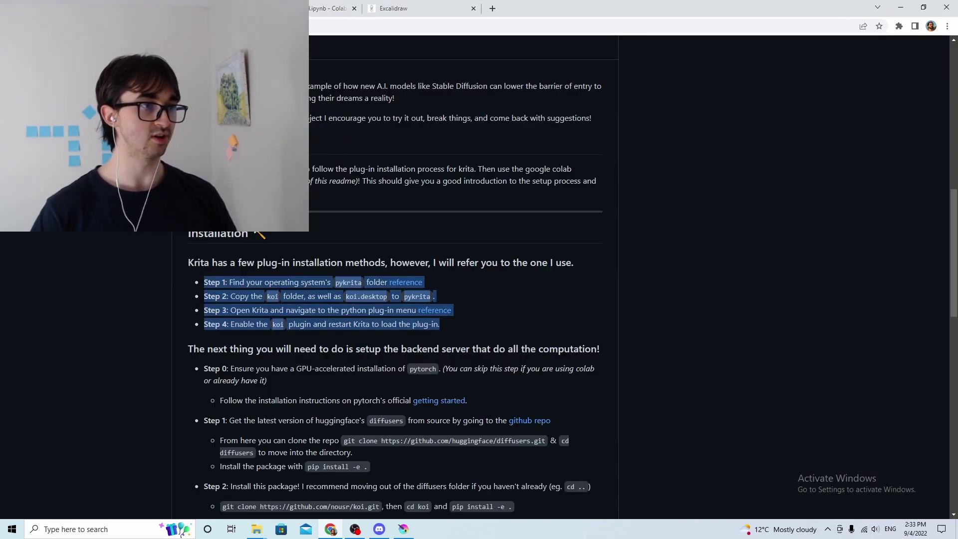
scroll(380, 273, up, 10)
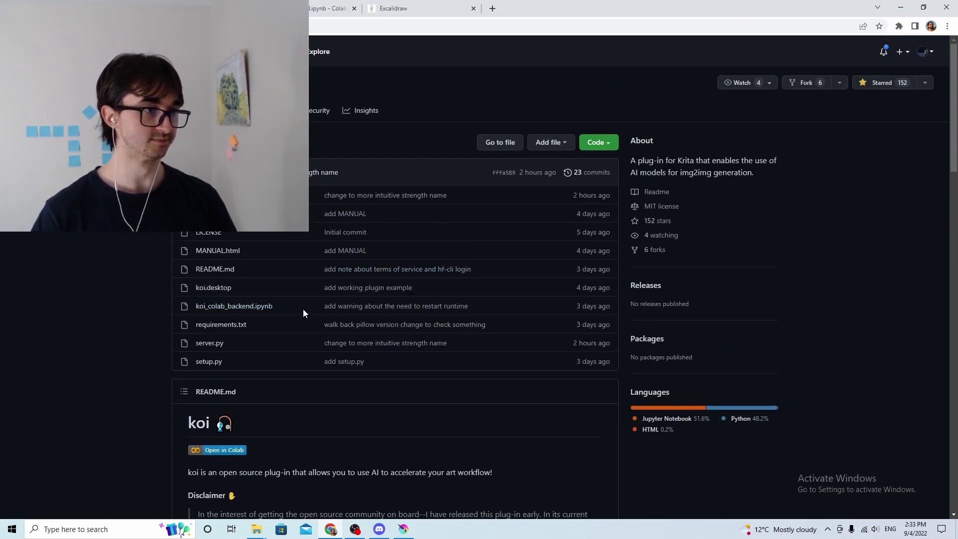
- Review the Colab server log and the diagram, then return to Krita's ship sketch
click(325, 9)
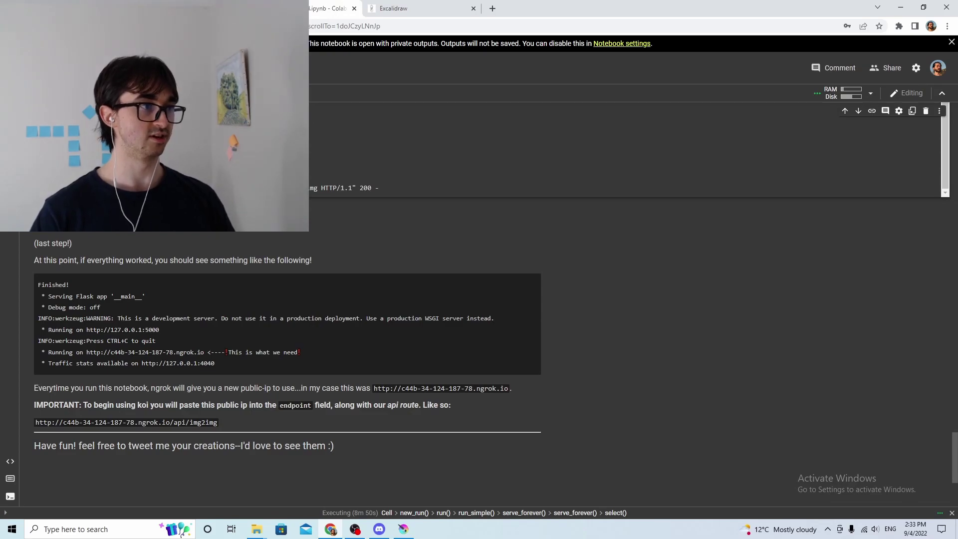
scroll(450, 257, up, 5)
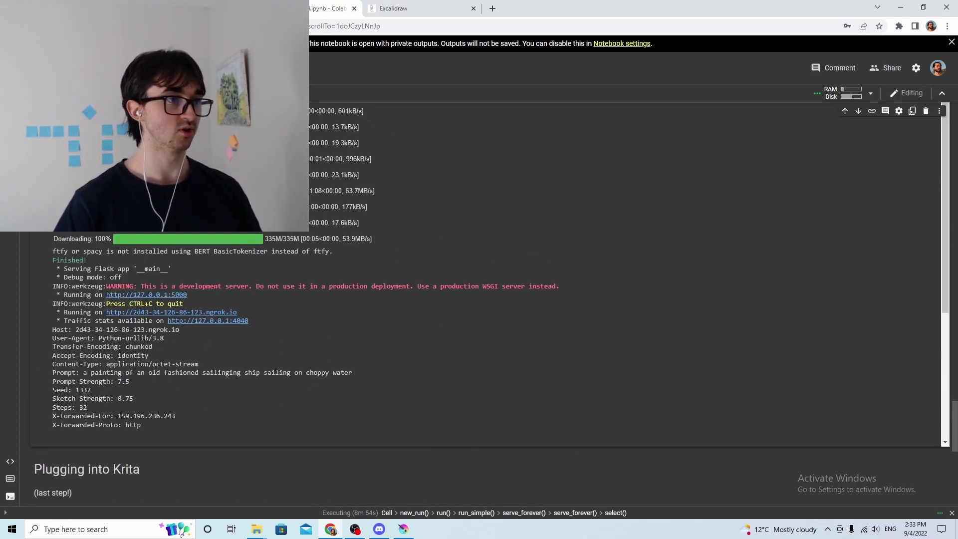
click(394, 8)
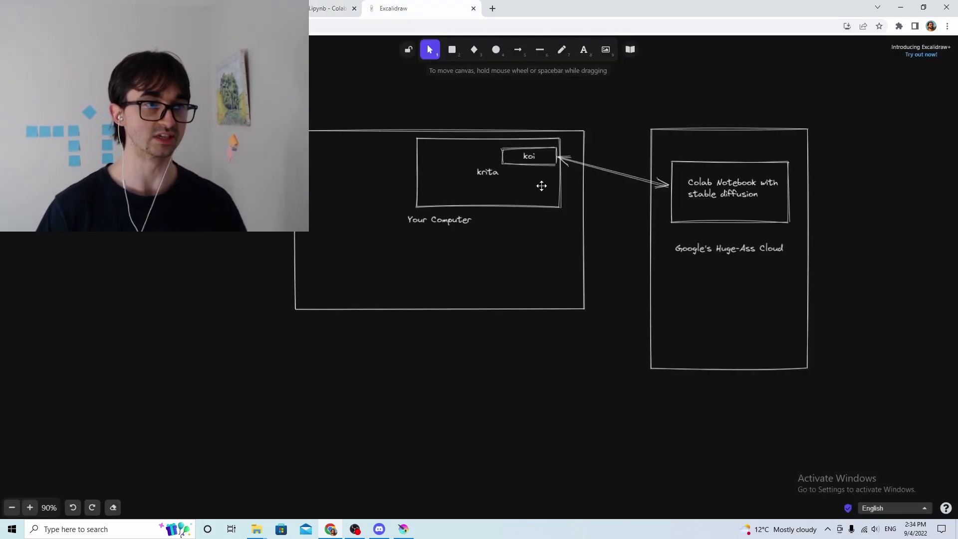
click(402, 529)
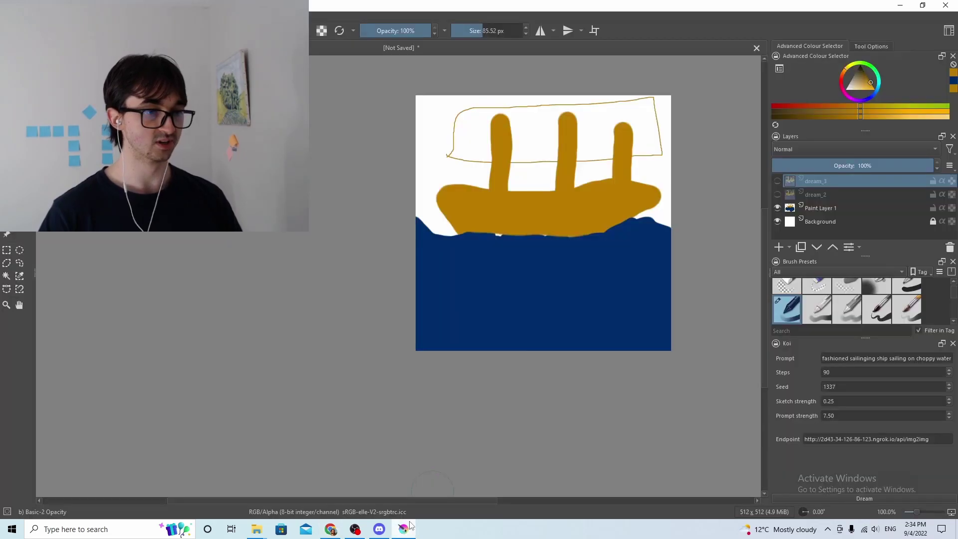